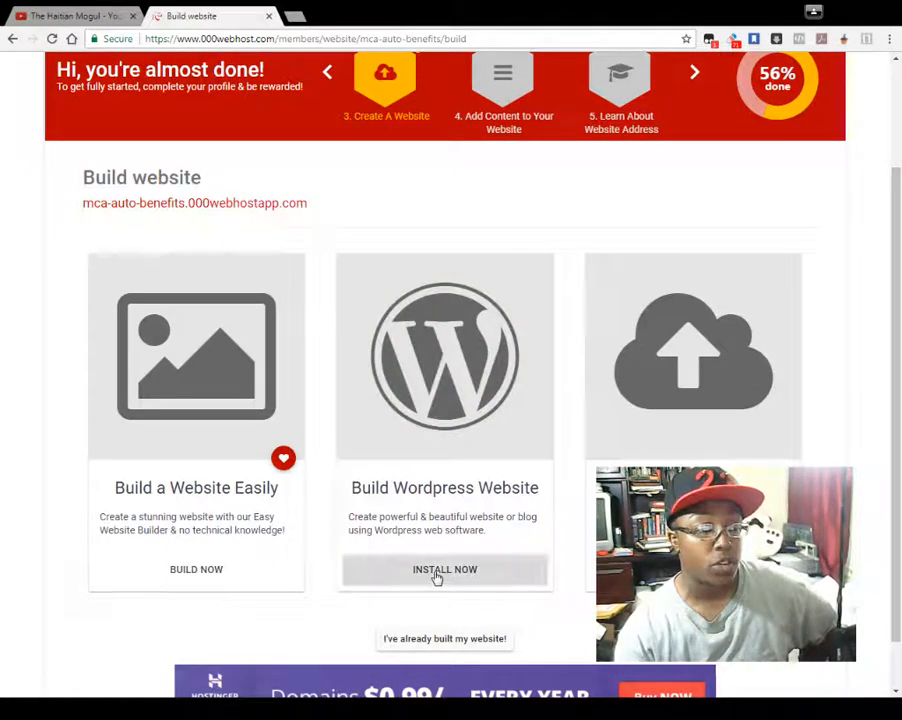
- Install WordPress in English on mca-auto-benefits.000webhostapp.com, keeping the admin username and entering the admin password
left_click(436, 570)
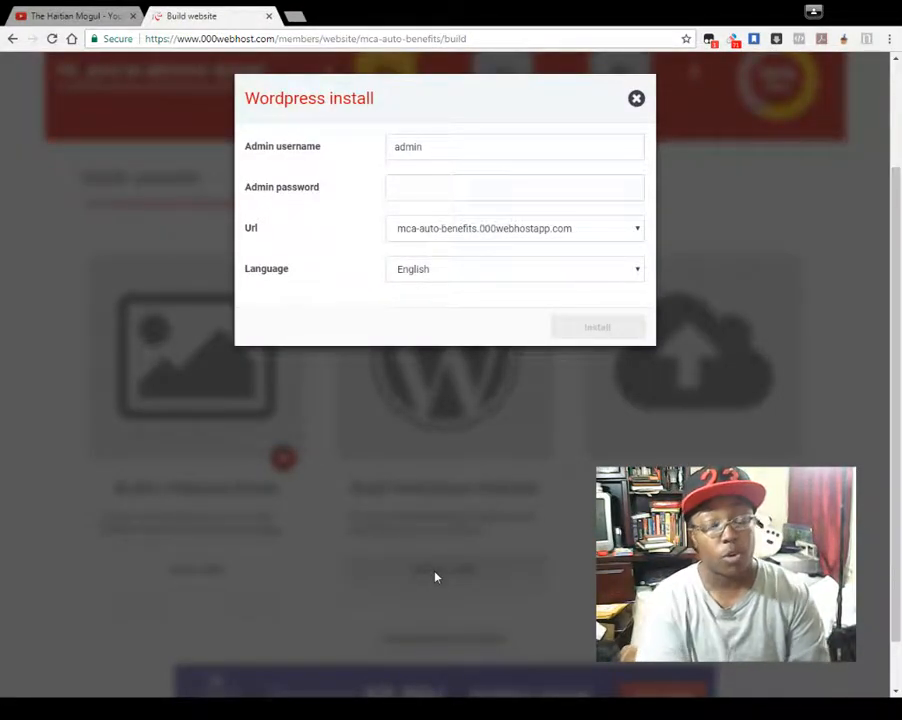
left_click(501, 189)
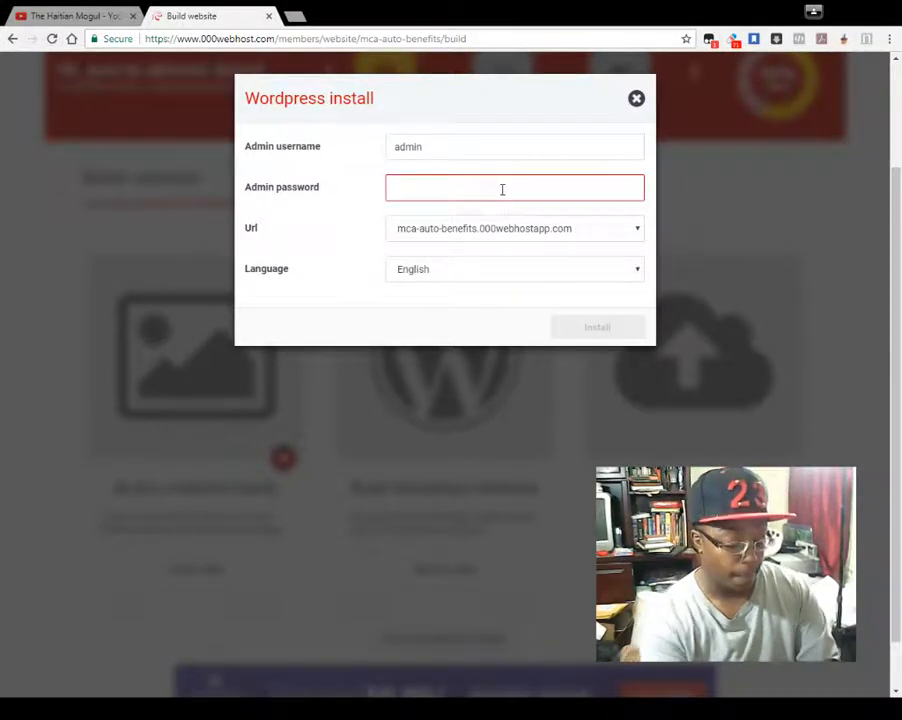
type("••••••••••")
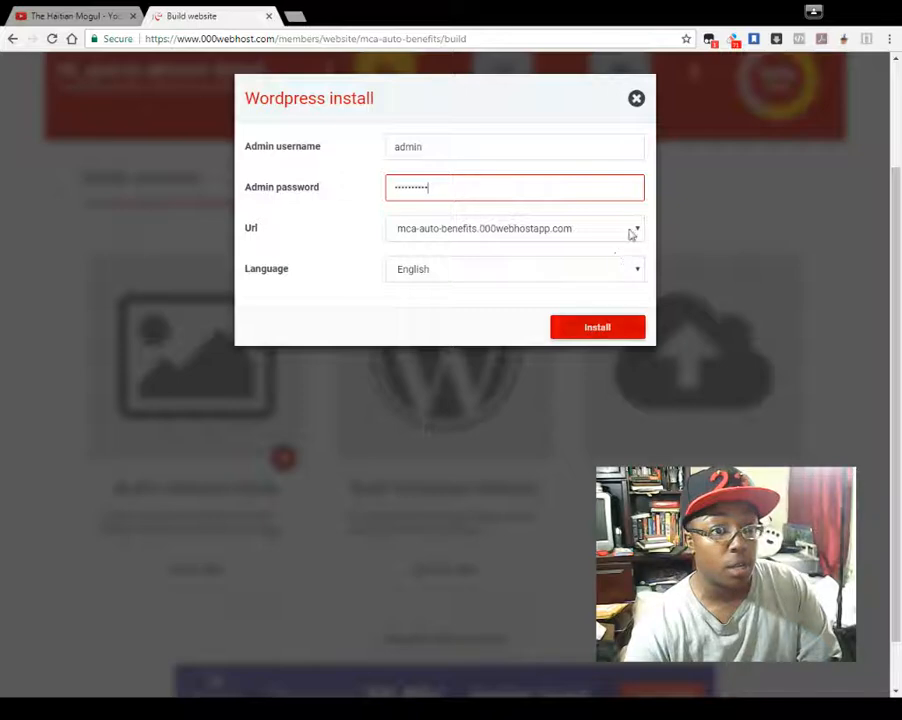
left_click(632, 234)
left_click(614, 331)
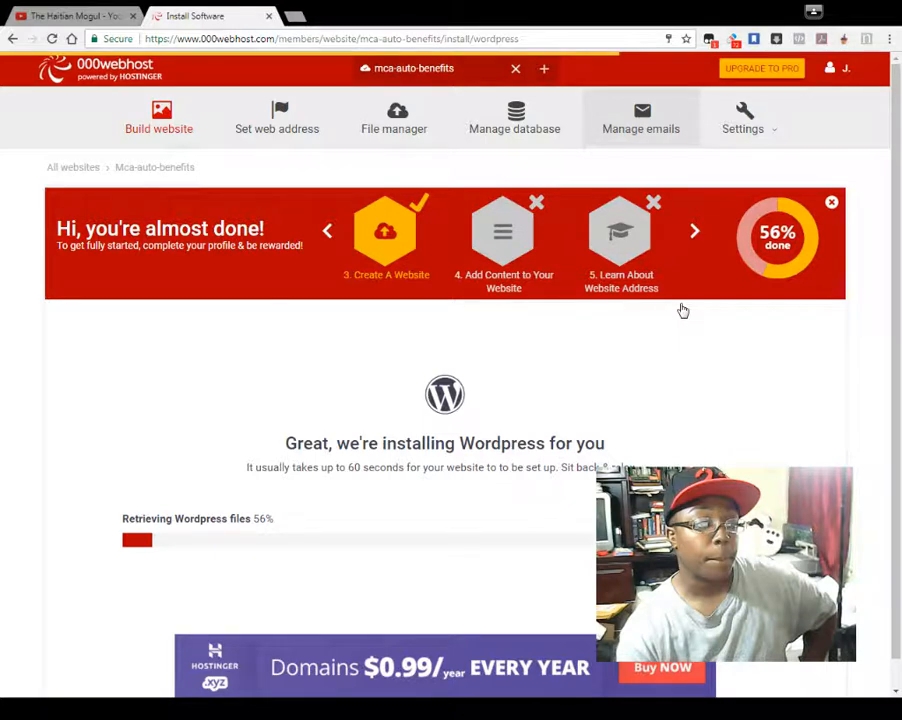
- Open the configuration page of the new WordPress site and log in as admin with the account password
scroll(856, 377, "down", 2)
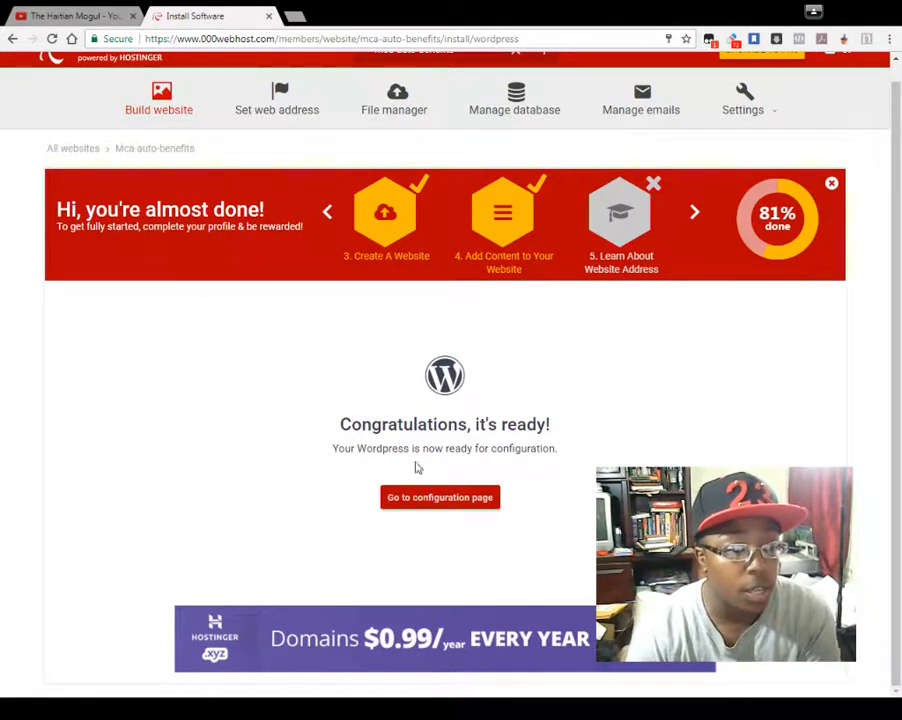
left_click(437, 502)
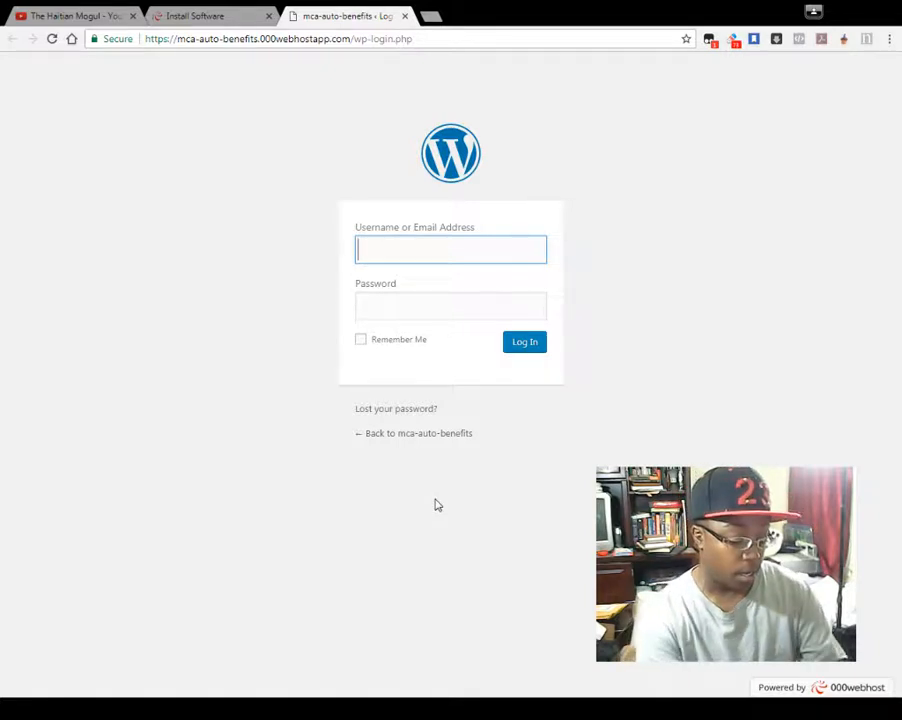
type("admin")
key("Tab")
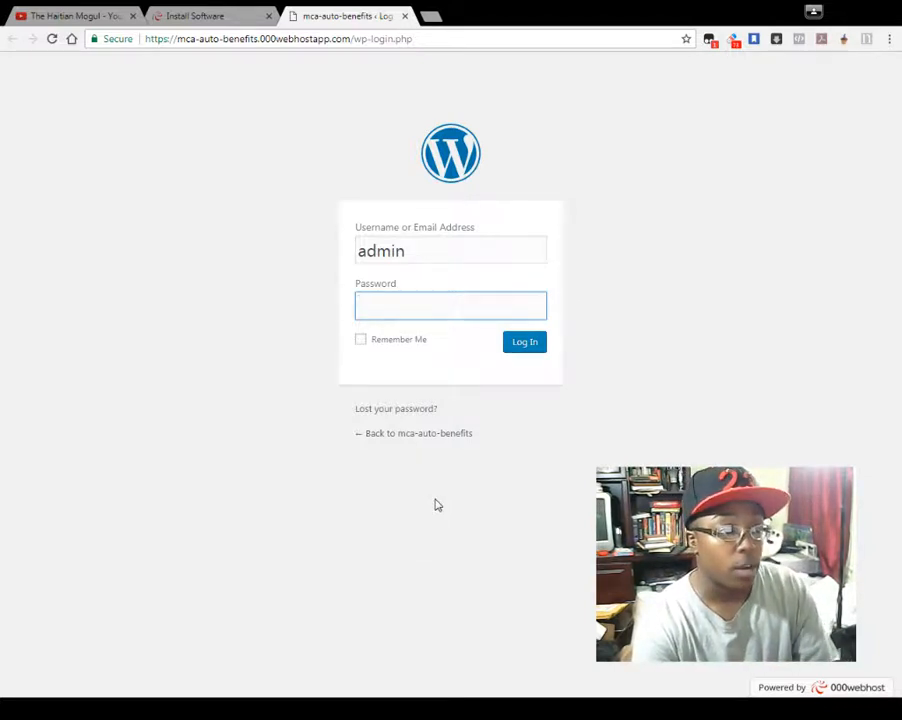
type("••••")
key("BackSpace")
key("BackSpace")
key("BackSpace")
key("BackSpace")
type("••••••••••")
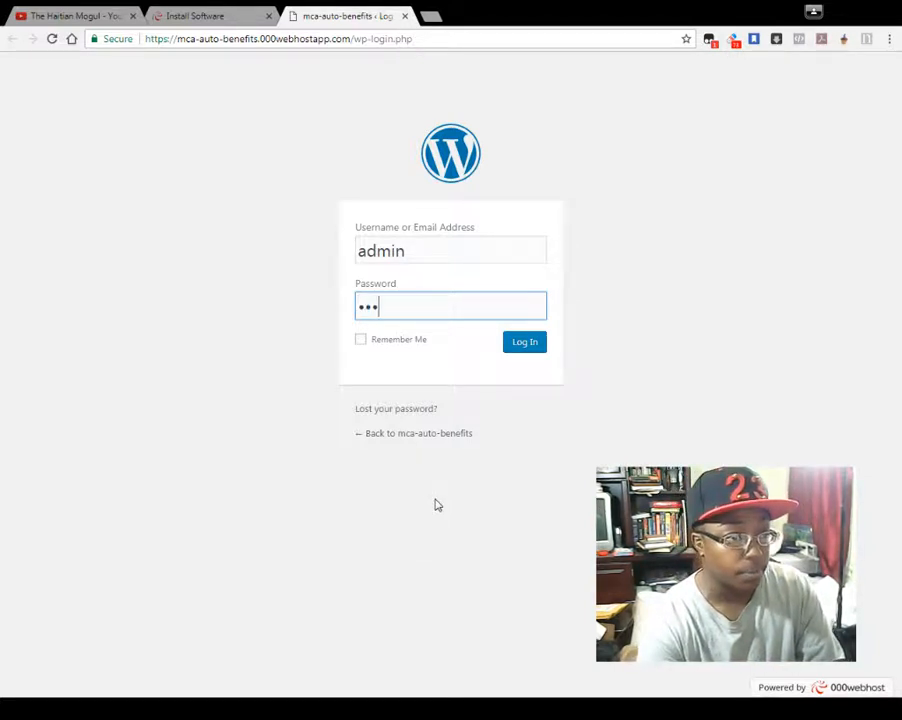
key("Return")
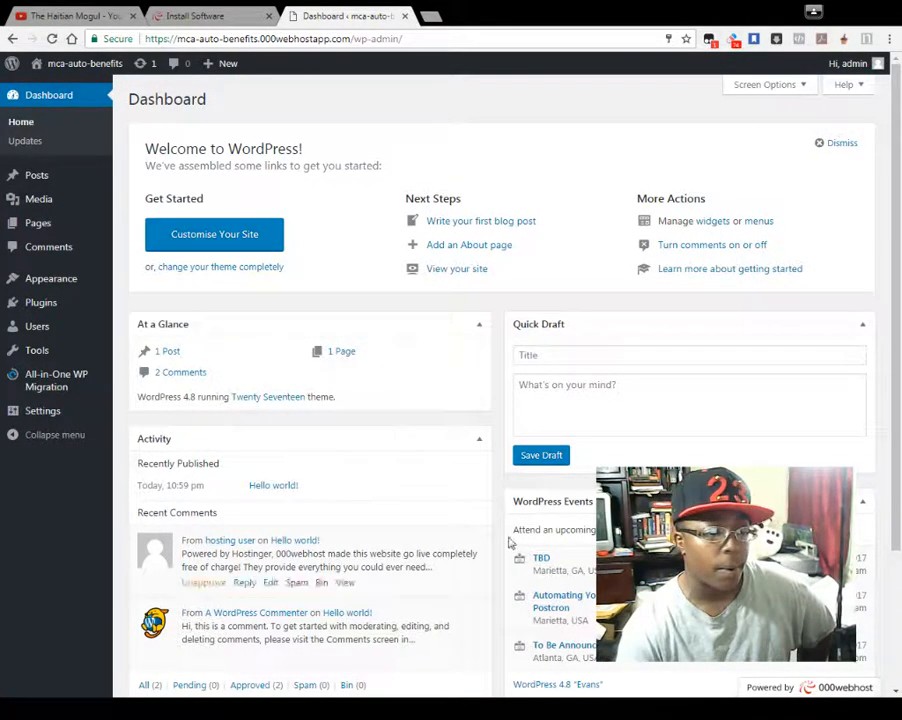
- Open themeforest.net in a new browser tab
scroll(503, 341, "down", 3)
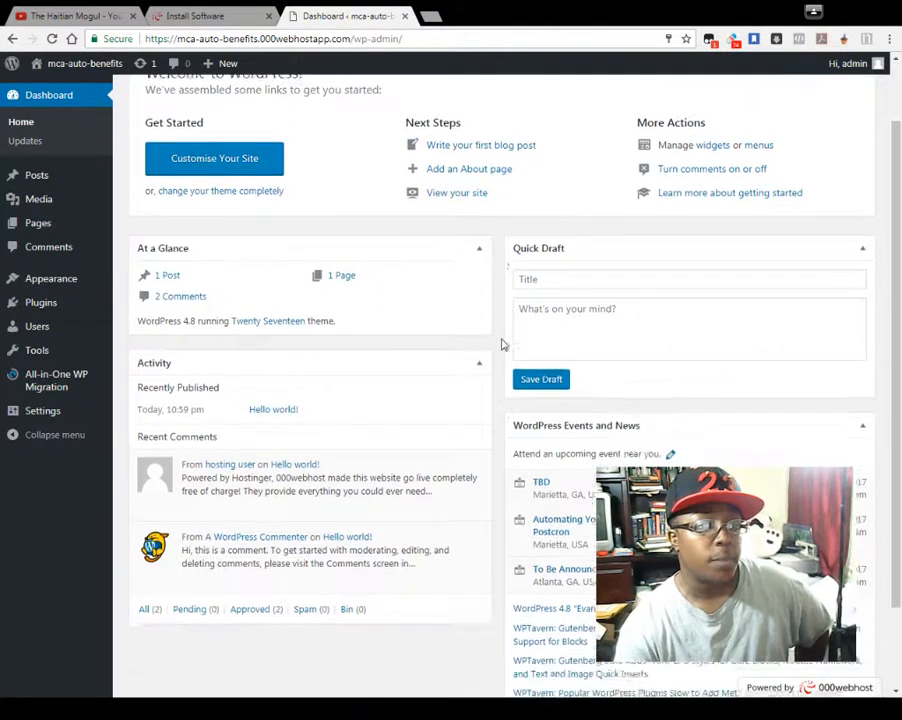
scroll(487, 377, "up", 3)
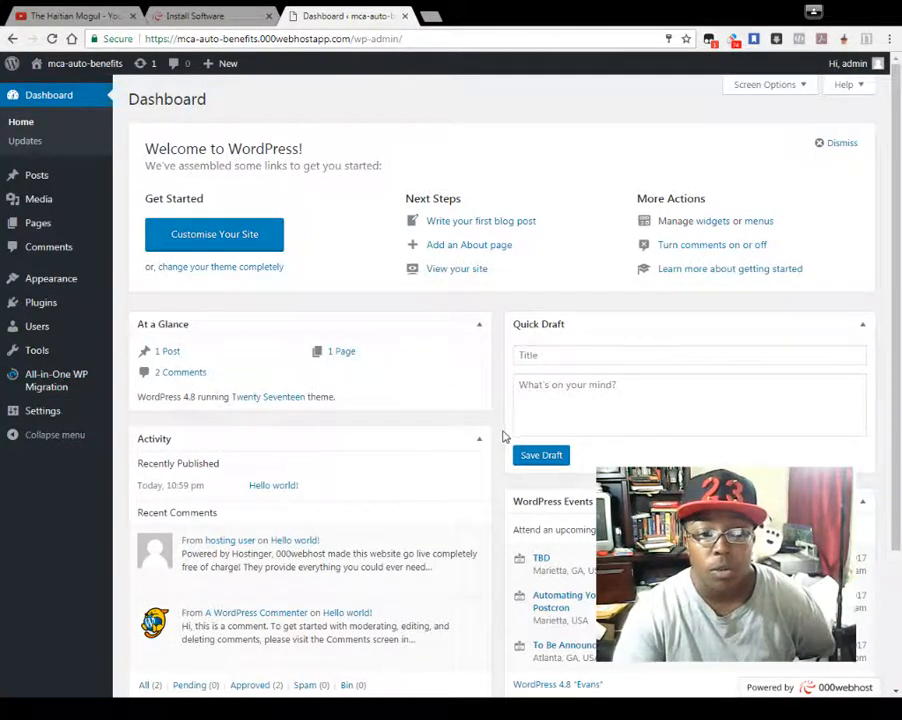
left_click(436, 19)
type("theme")
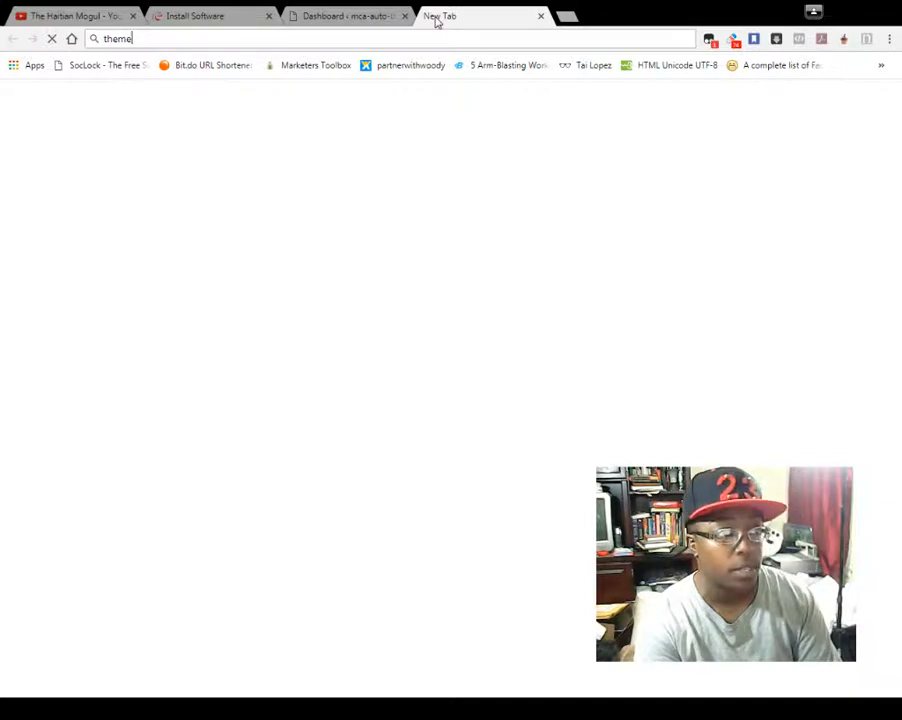
type("fforest.n")
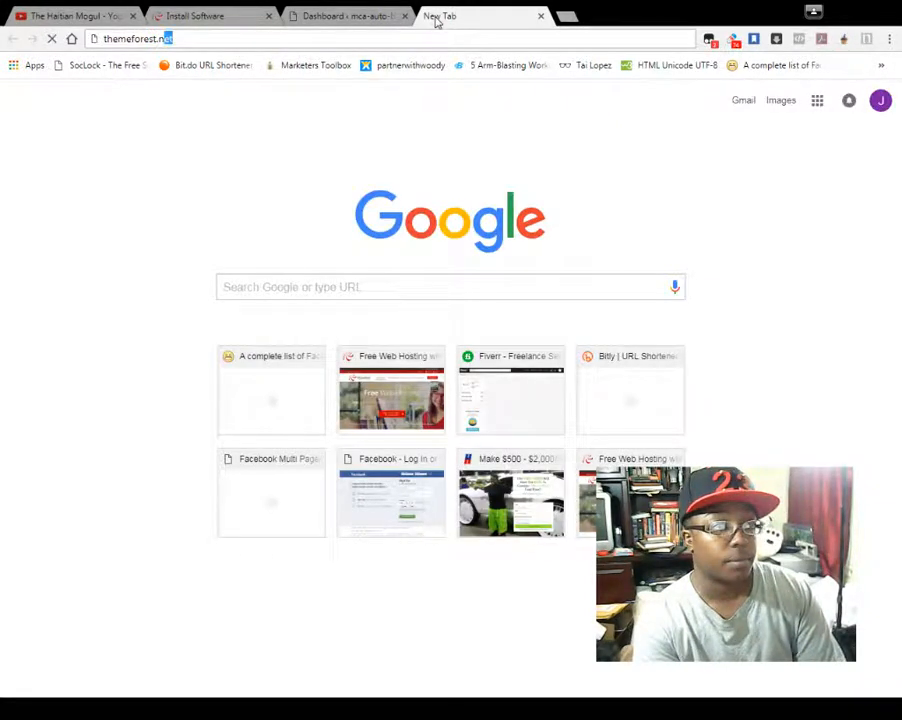
key("Return")
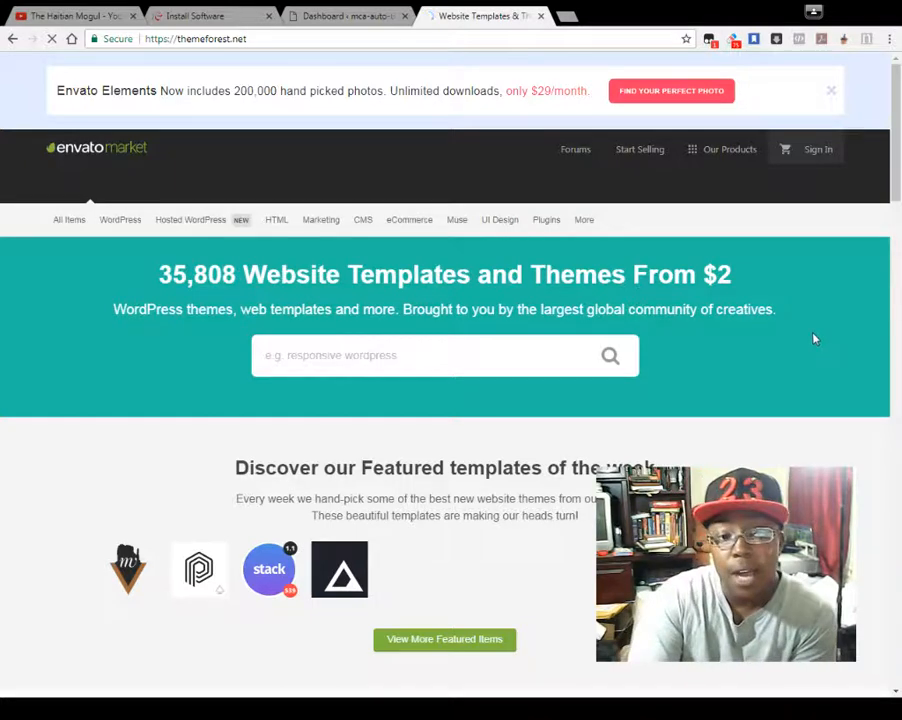
- Open the WordPress themes category on ThemeForest
scroll(868, 338, "down", 6)
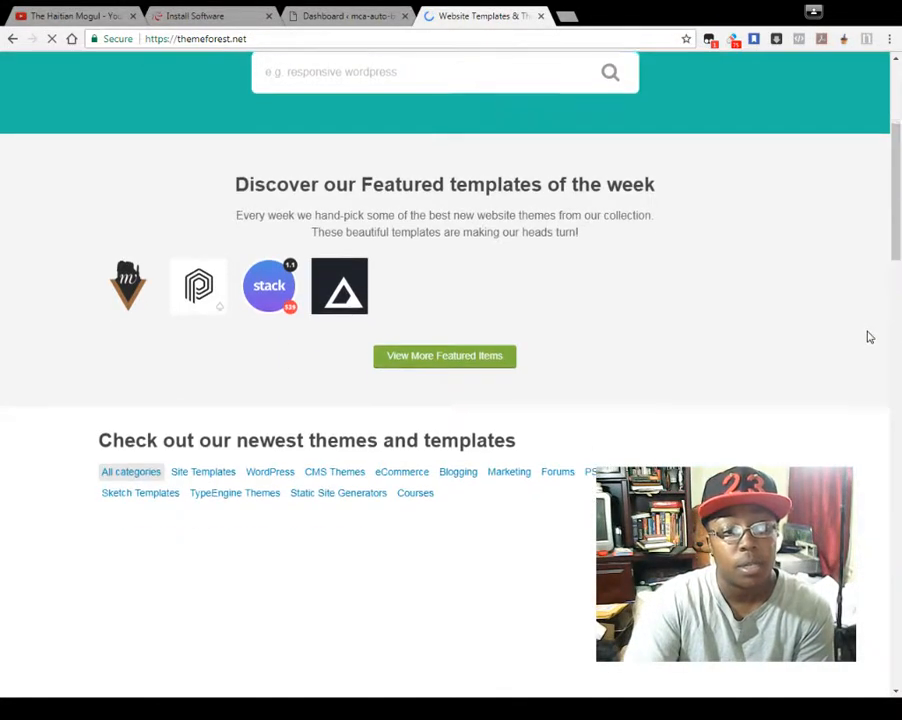
scroll(866, 328, "up", 6)
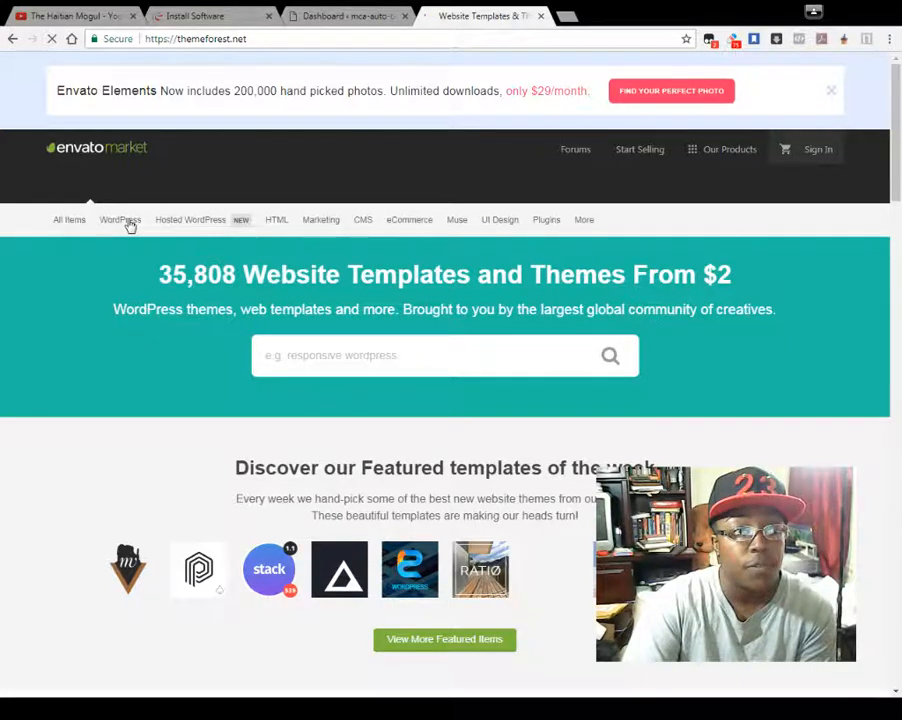
mouse_move(130, 225)
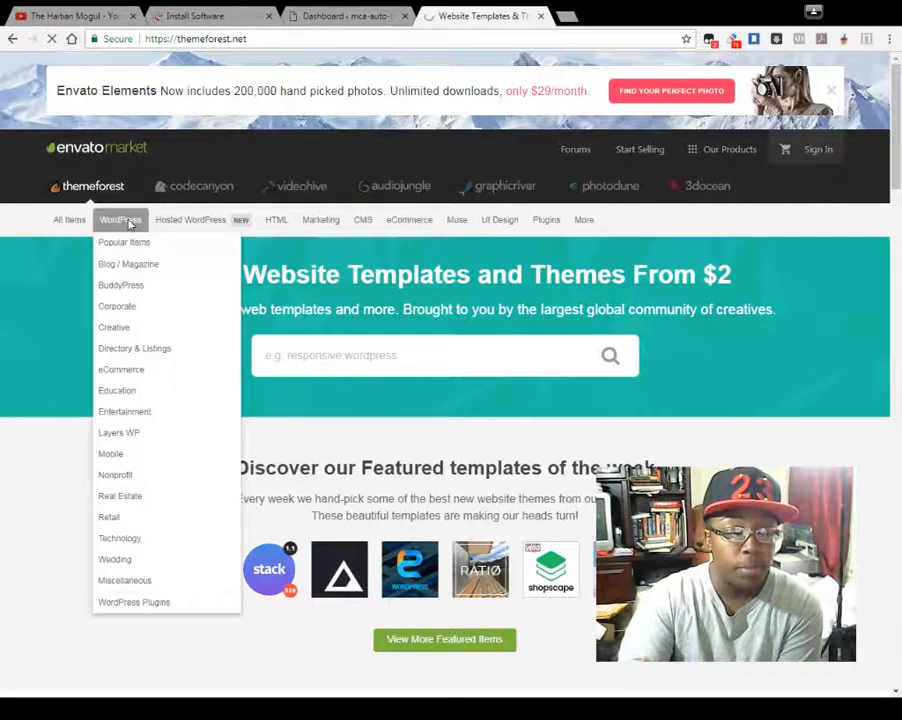
left_click(130, 224)
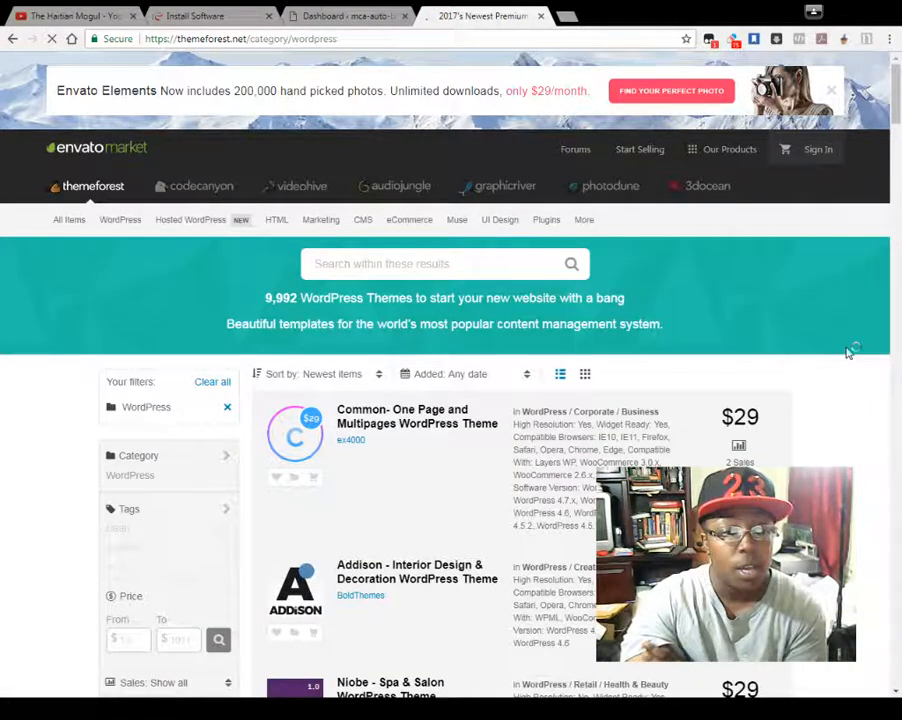
- Look through the newest WordPress themes and their prices on ThemeForest, and close the site's tab
scroll(846, 352, "down", 3)
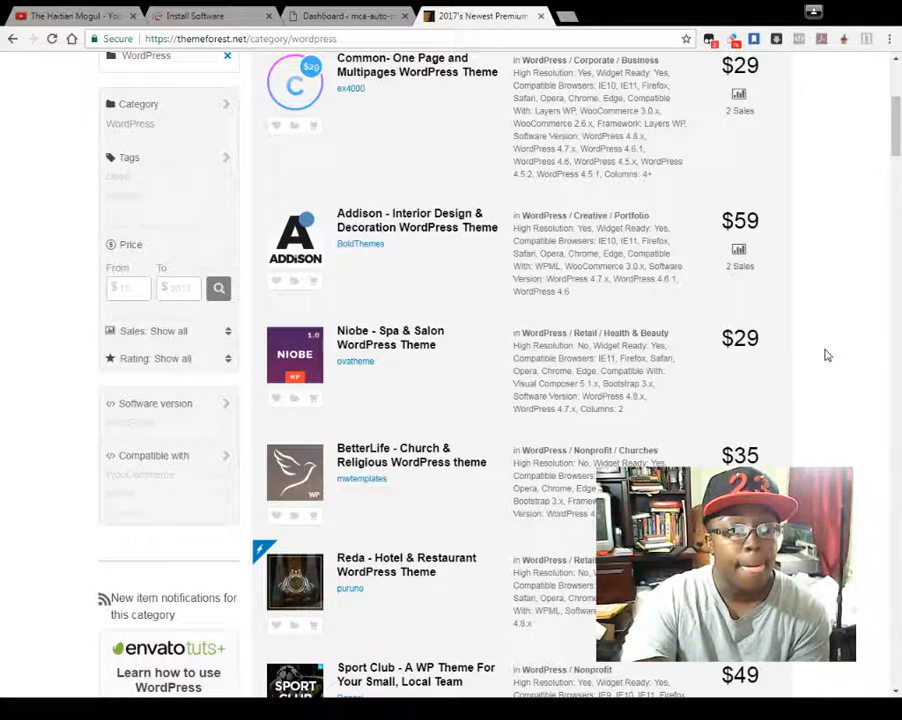
scroll(293, 303, "down", 3)
mouse_move(293, 303)
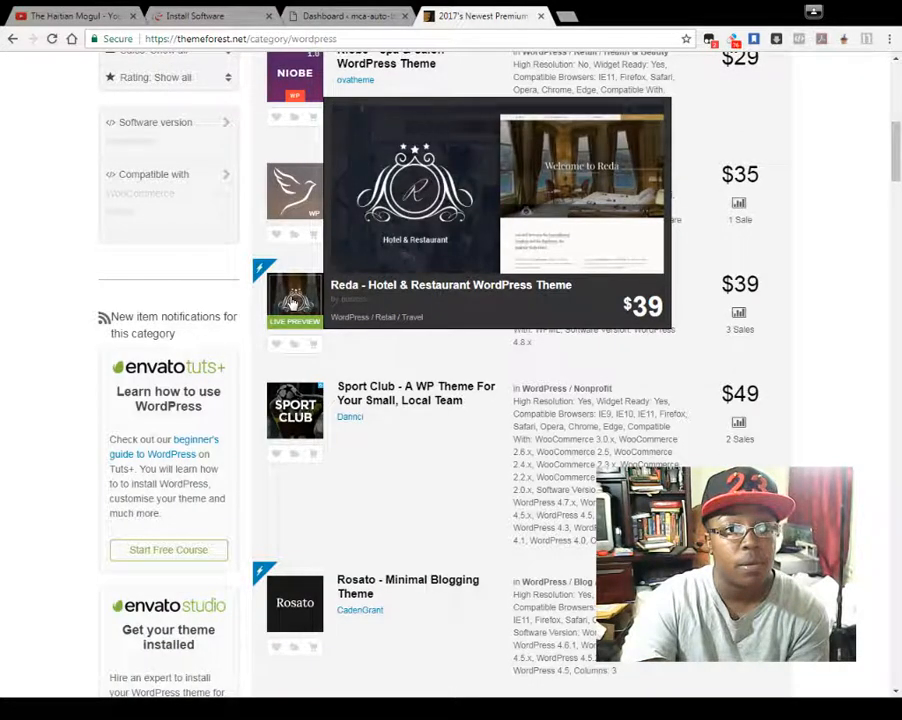
mouse_move(298, 423)
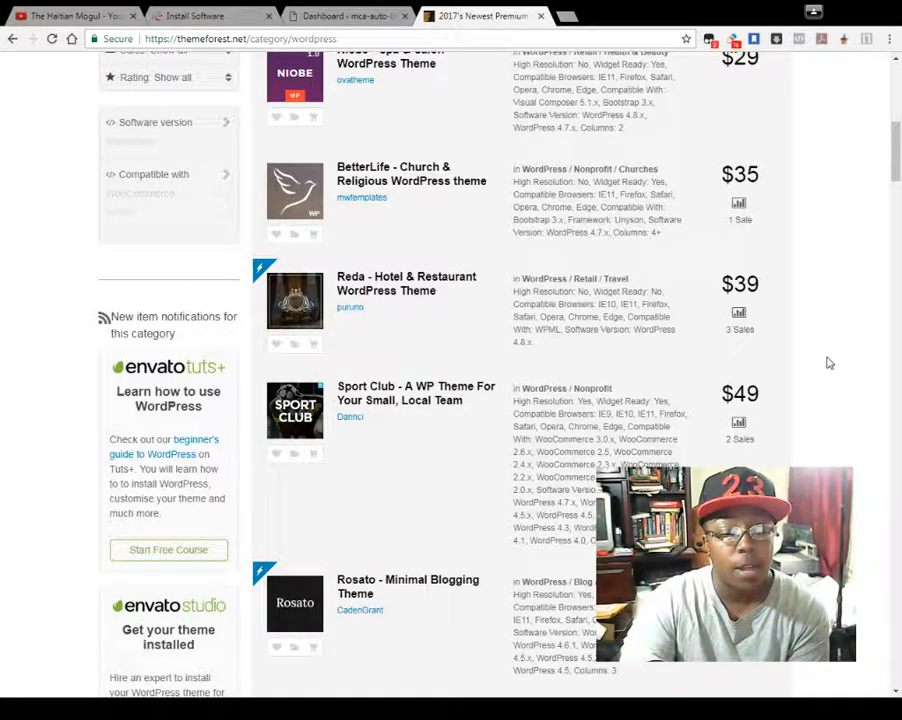
scroll(898, 148, "up", 6)
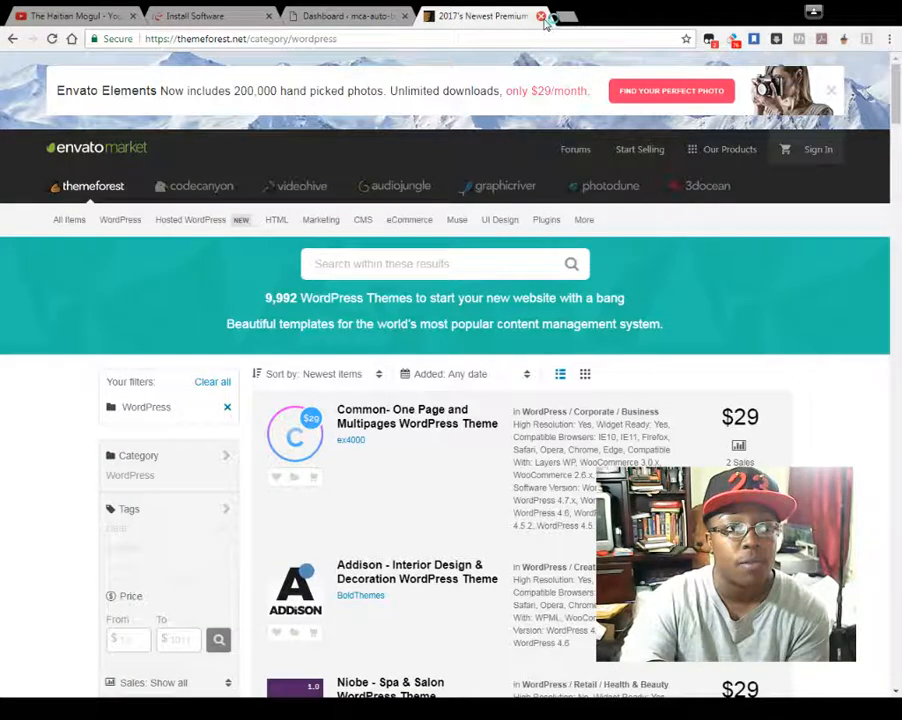
left_click(541, 16)
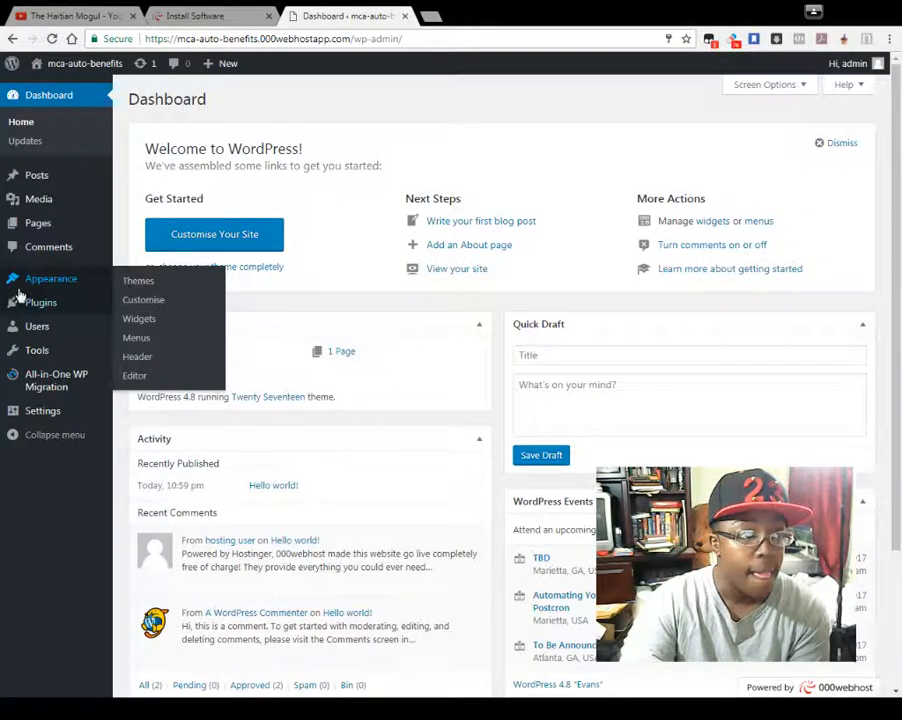
- Go to the WordPress site's installed themes and open the page for adding new themes
mouse_move(44, 345)
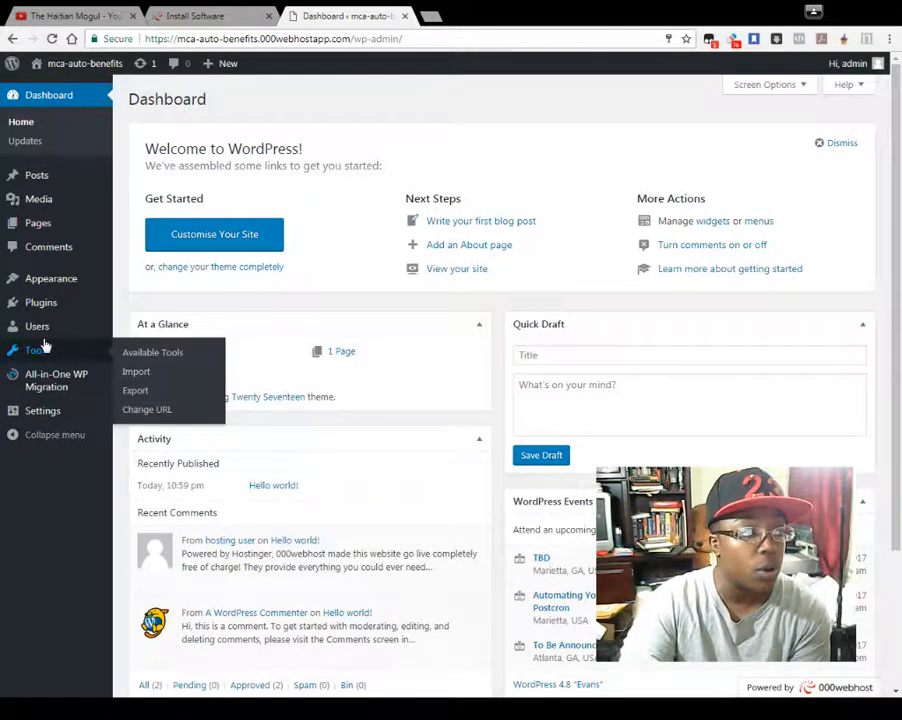
mouse_move(84, 287)
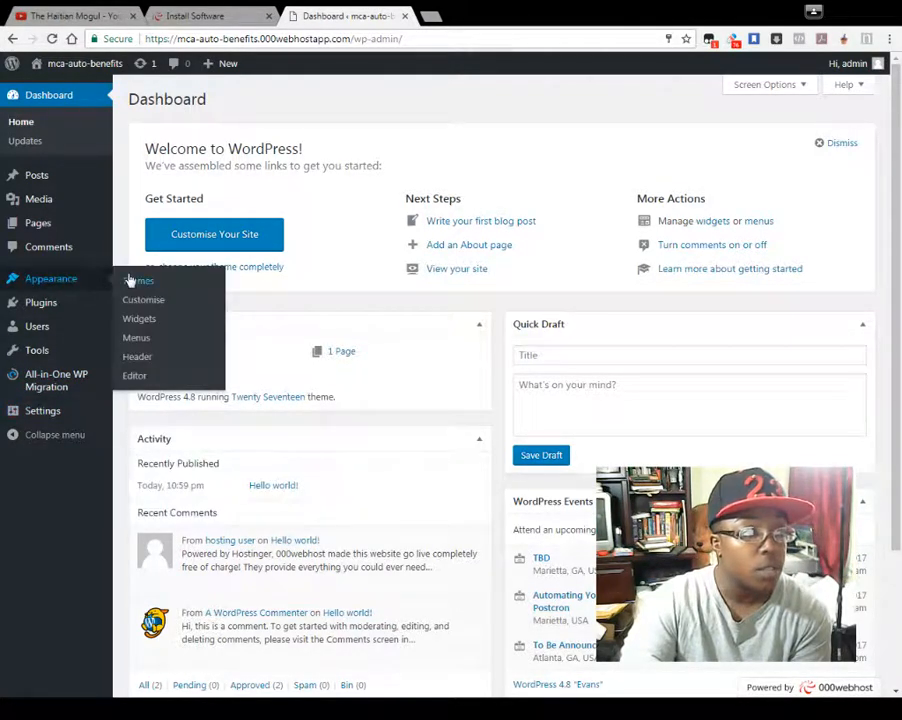
left_click(144, 283)
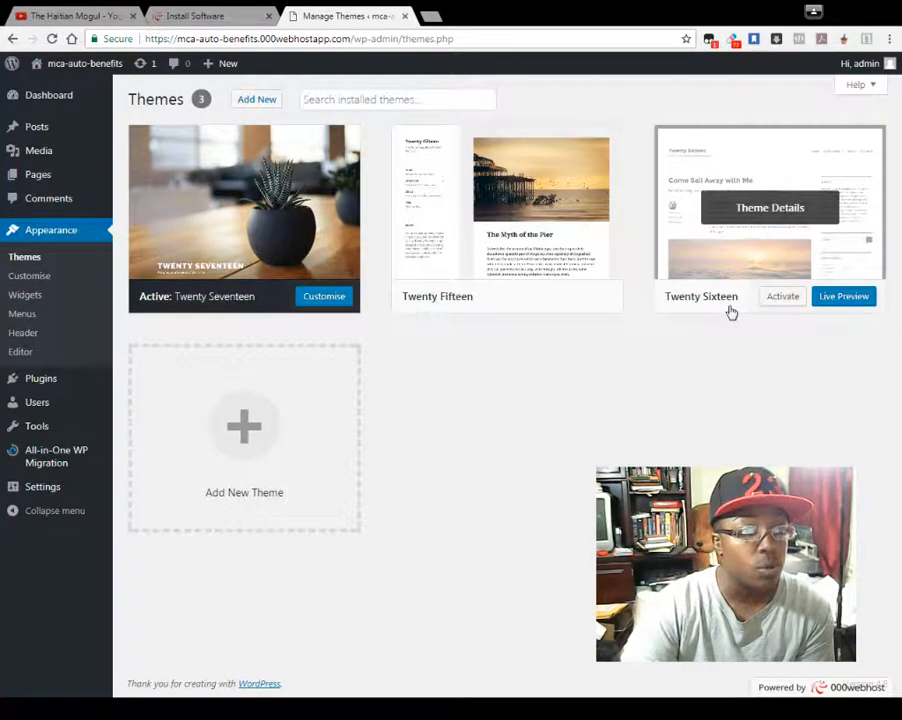
left_click(264, 102)
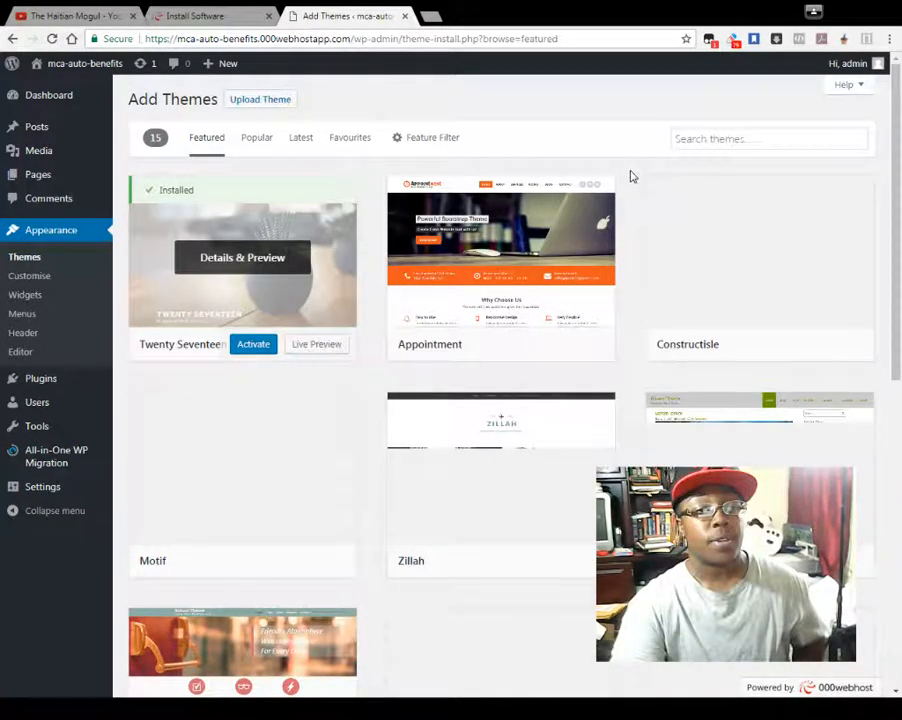
- Look over the featured themes, and search the theme directory for "capture page" to browse the matching themes
scroll(631, 178, "down", 1)
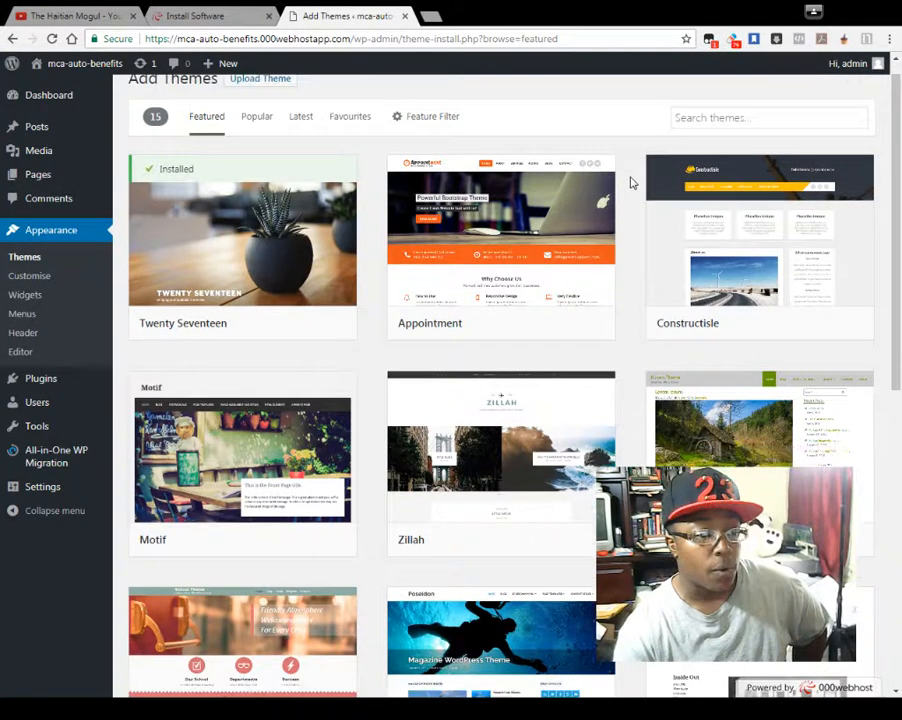
scroll(628, 184, "down", 2)
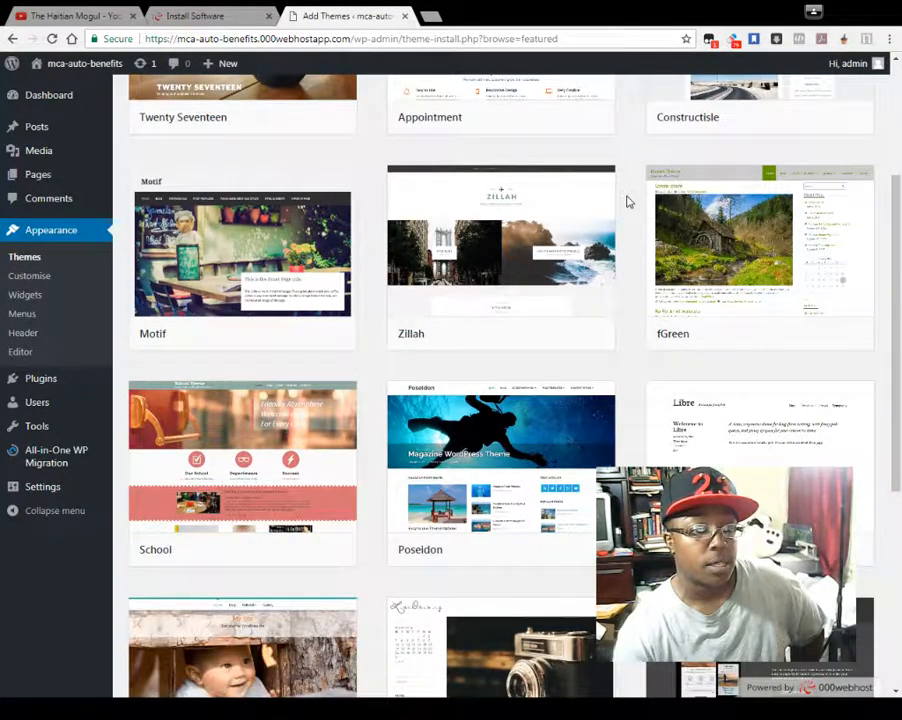
scroll(626, 200, "down", 3)
left_click_drag(899, 408, 892, 521)
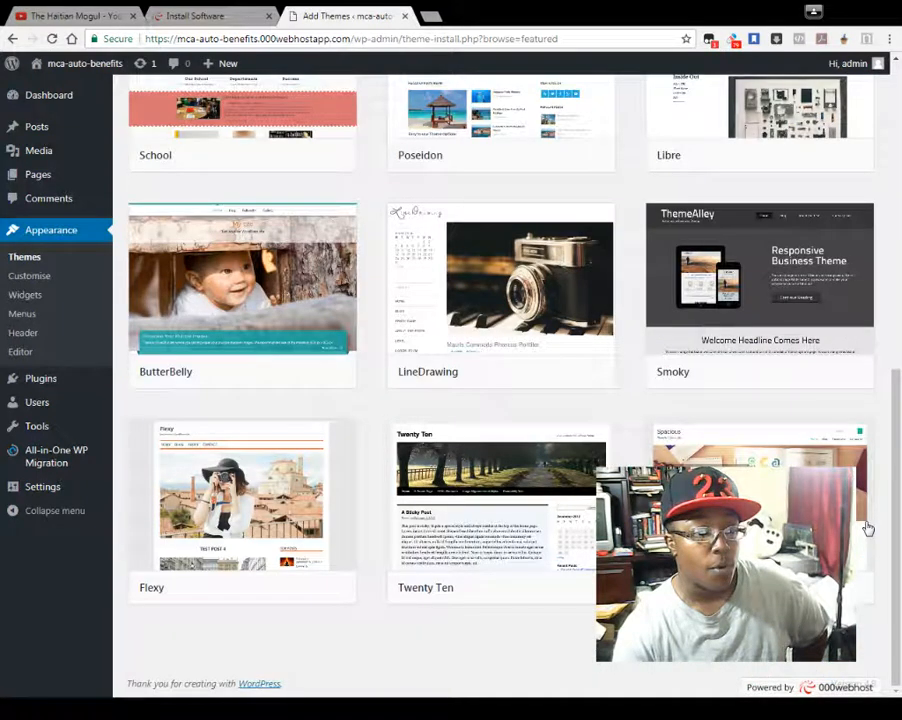
scroll(890, 520, "up", 7)
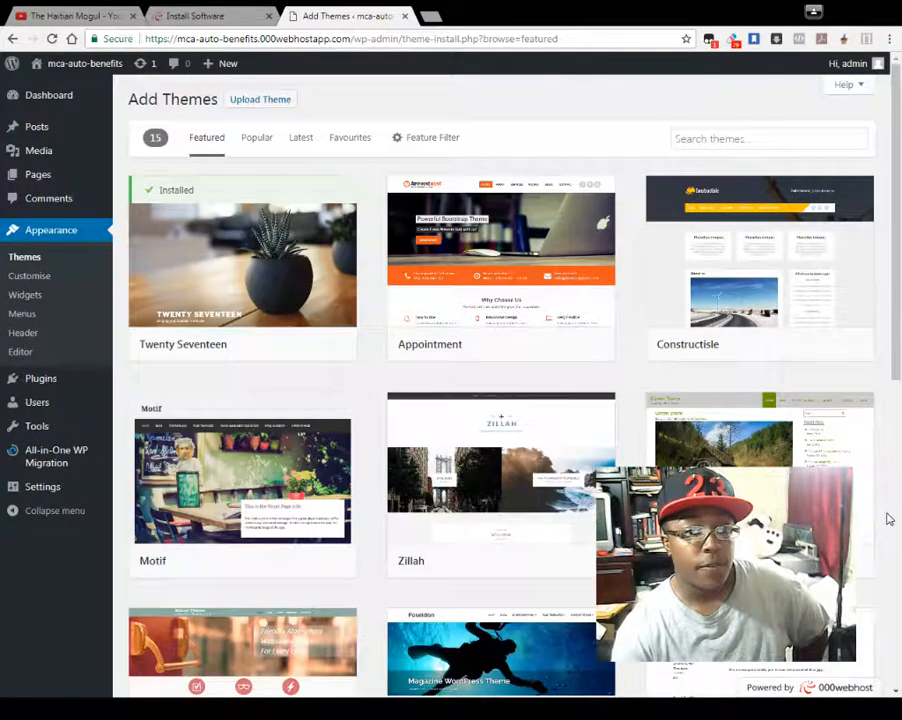
left_click(722, 142)
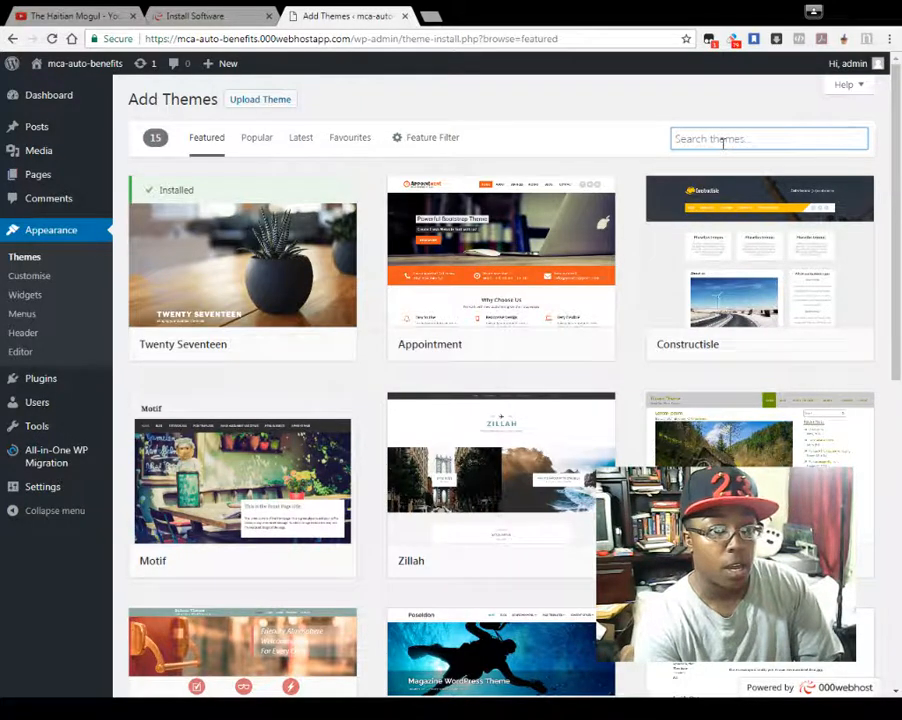
type("capture page")
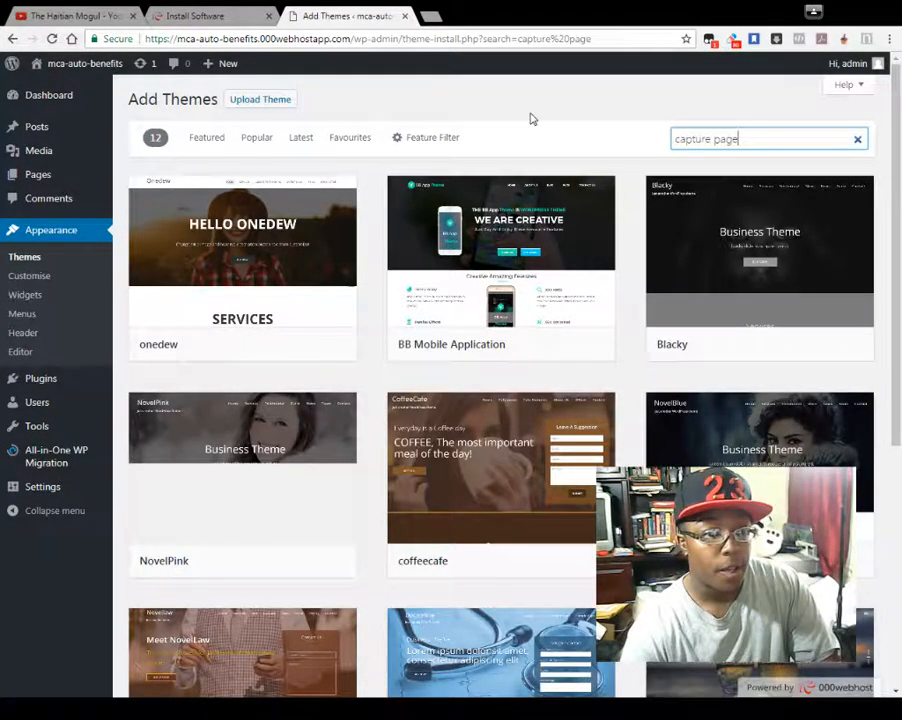
scroll(605, 113, "down", 4)
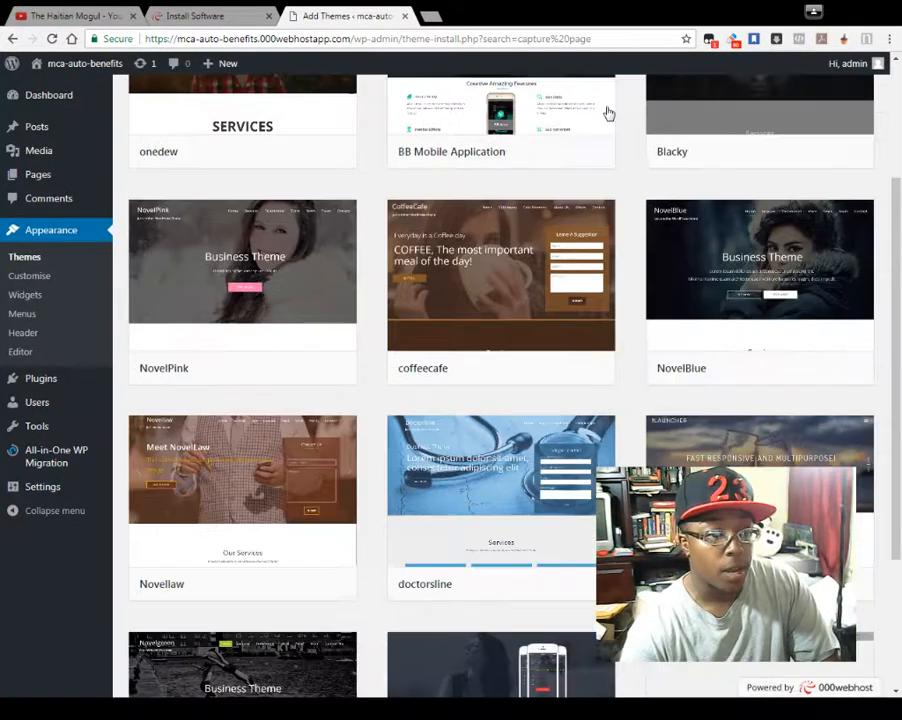
scroll(568, 497, "down", 1)
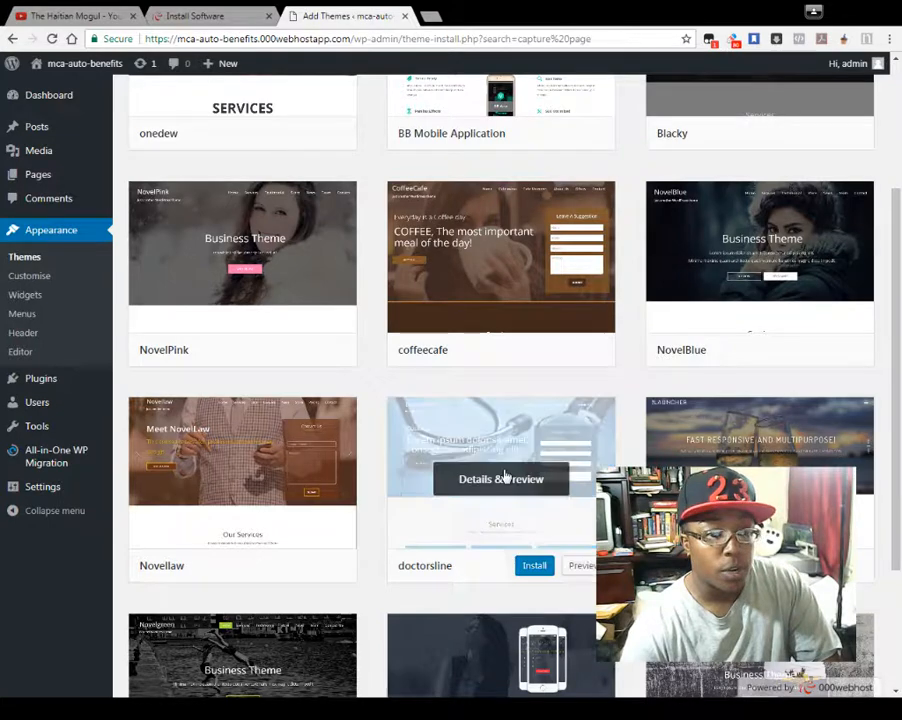
- Browse the remaining "capture page" search results, and install and activate the coffeecafe theme
scroll(501, 530, "down", 4)
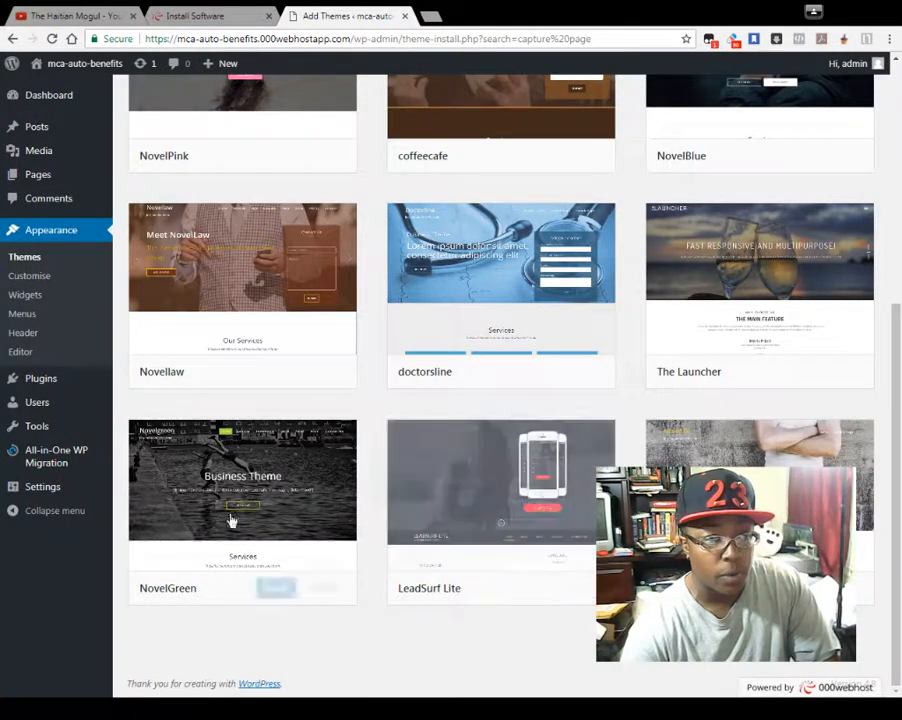
scroll(501, 522, "up", 5)
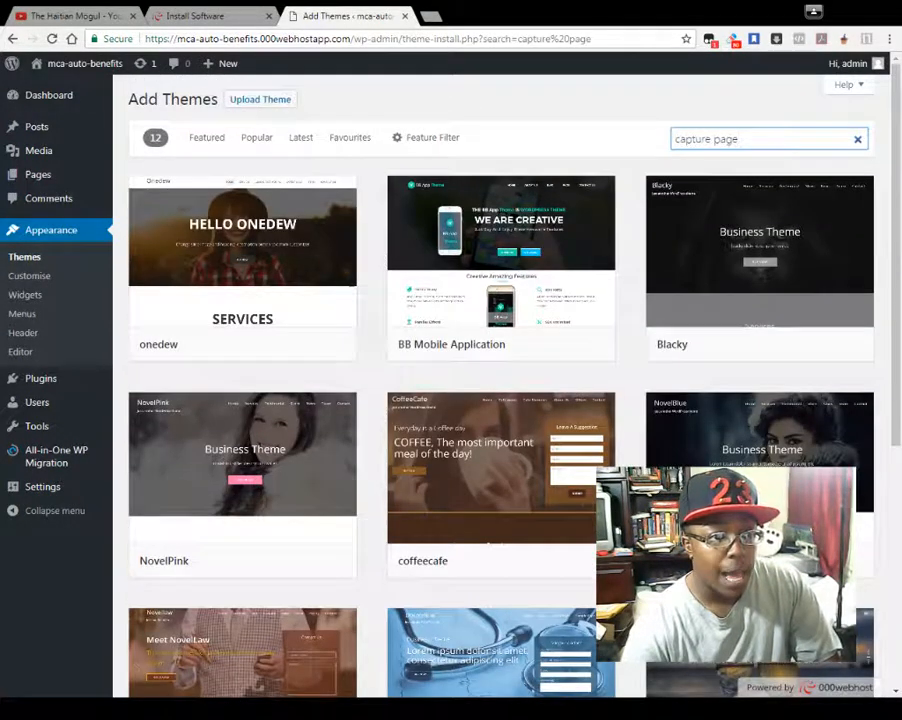
mouse_move(490, 495)
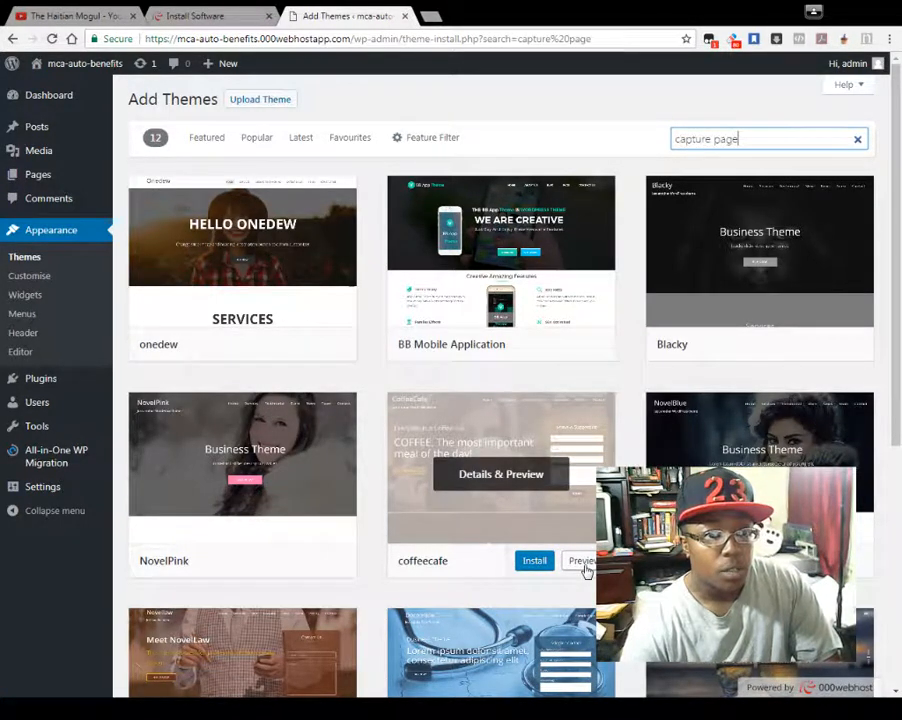
left_click(533, 562)
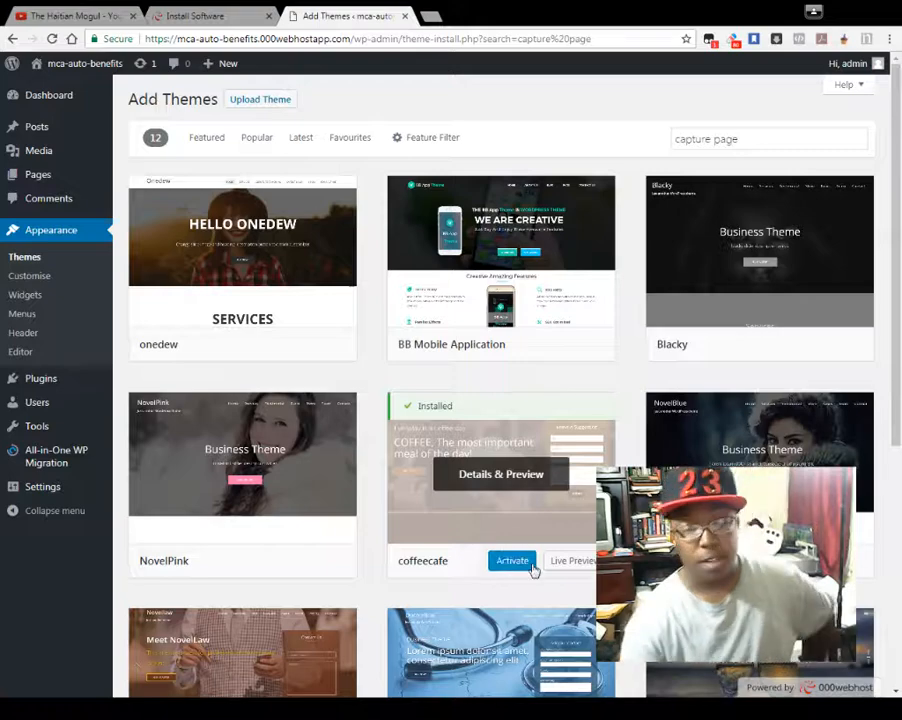
scroll(626, 362, "down", 2)
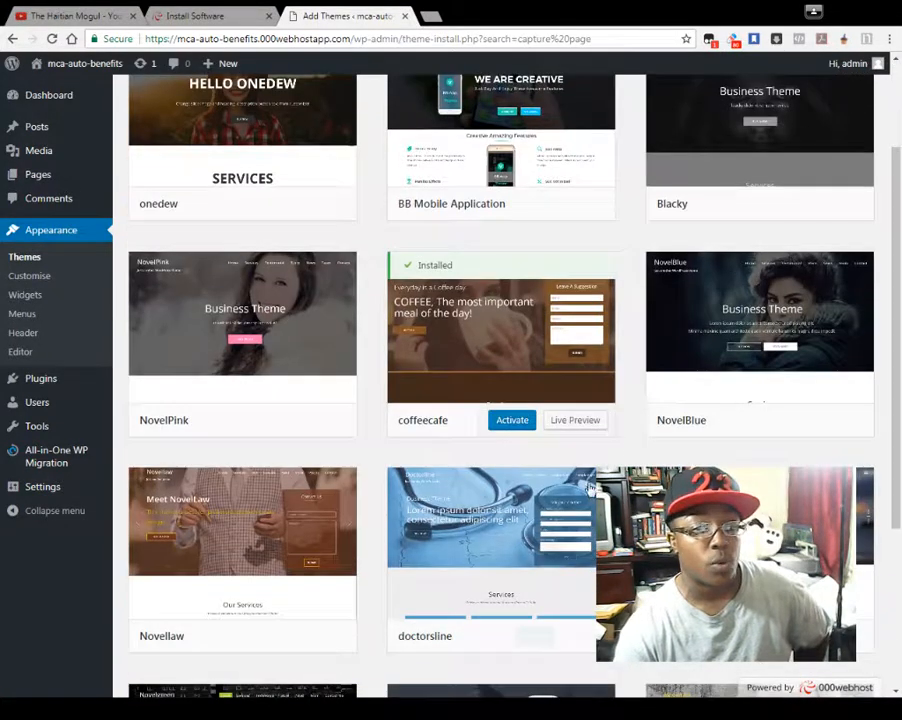
left_click(527, 422)
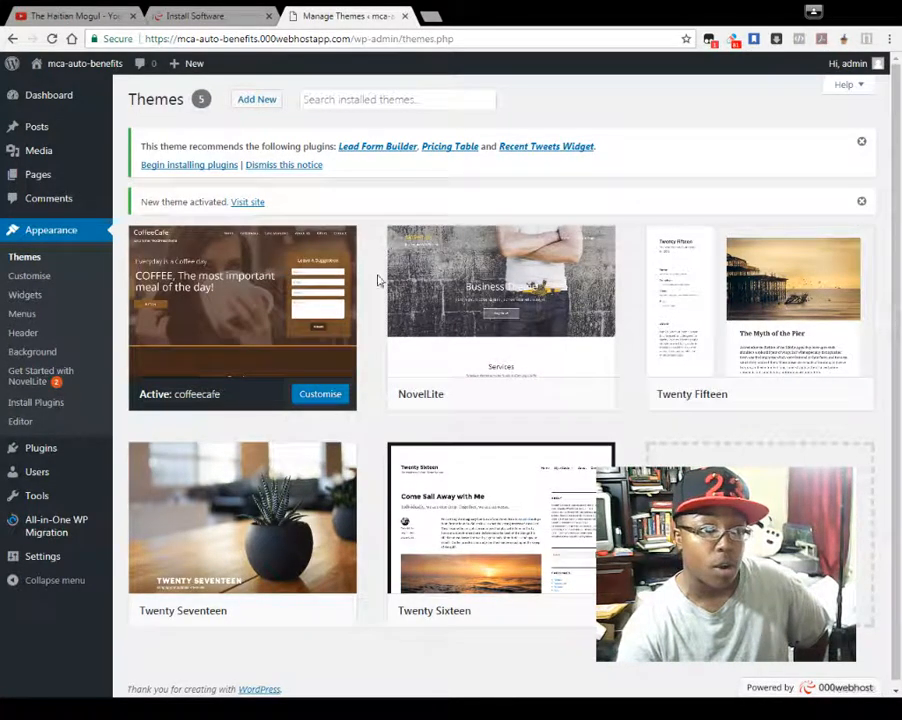
- Open the mca-auto-benefits site in a separate browser tab and look over its home page with the coffeecafe theme
mouse_move(82, 74)
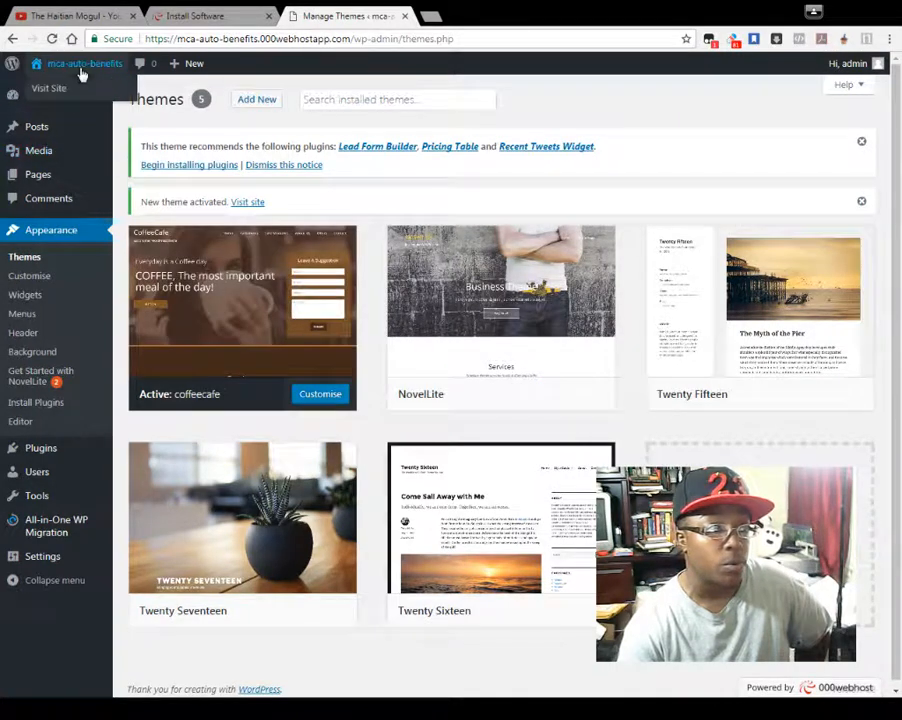
mouse_move(62, 103)
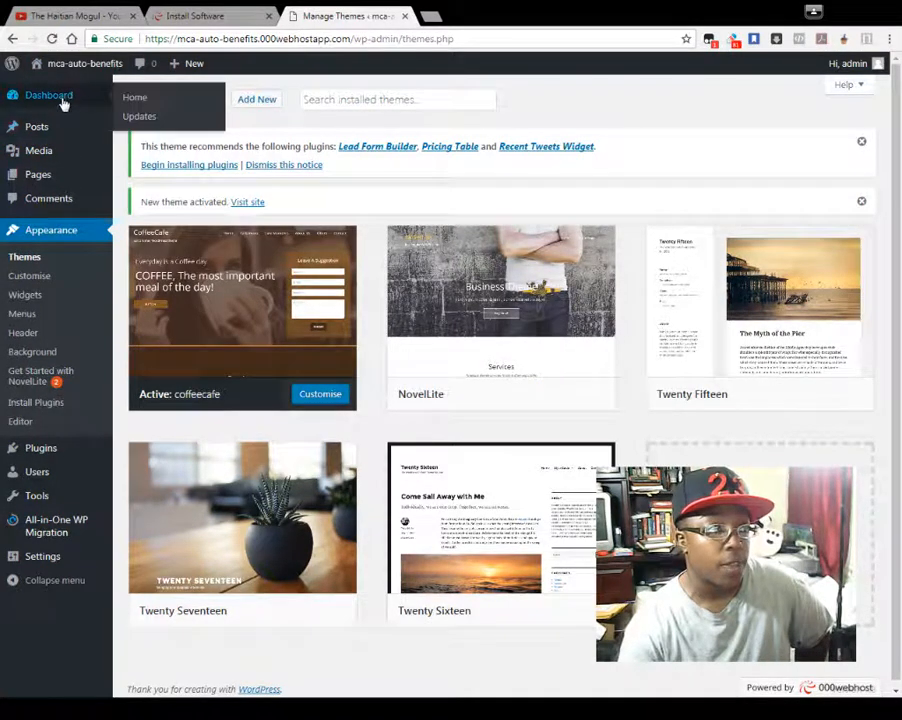
middle_click(92, 67)
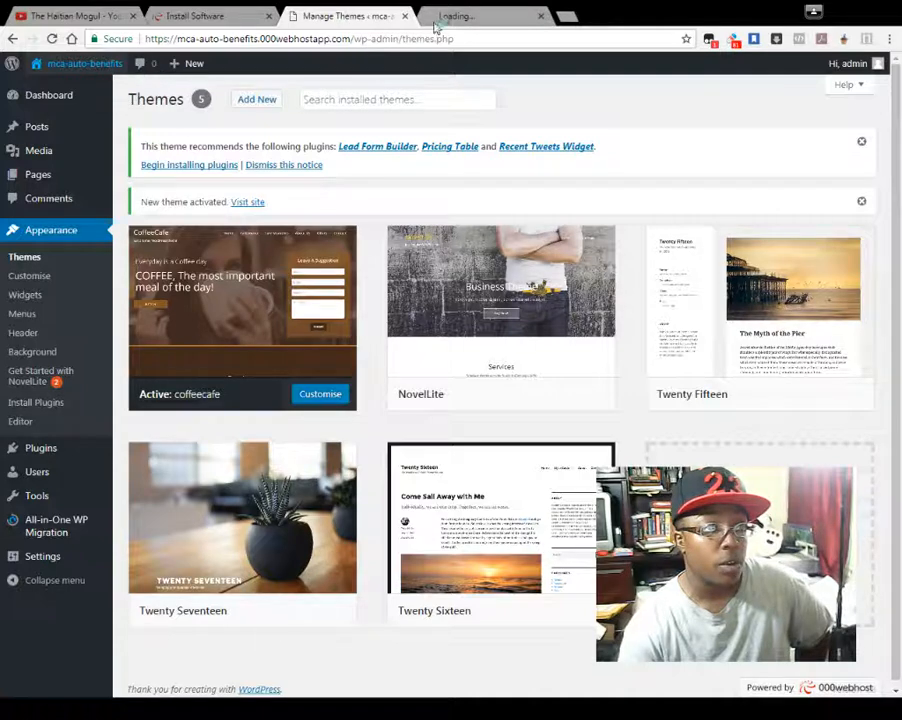
left_click(466, 19)
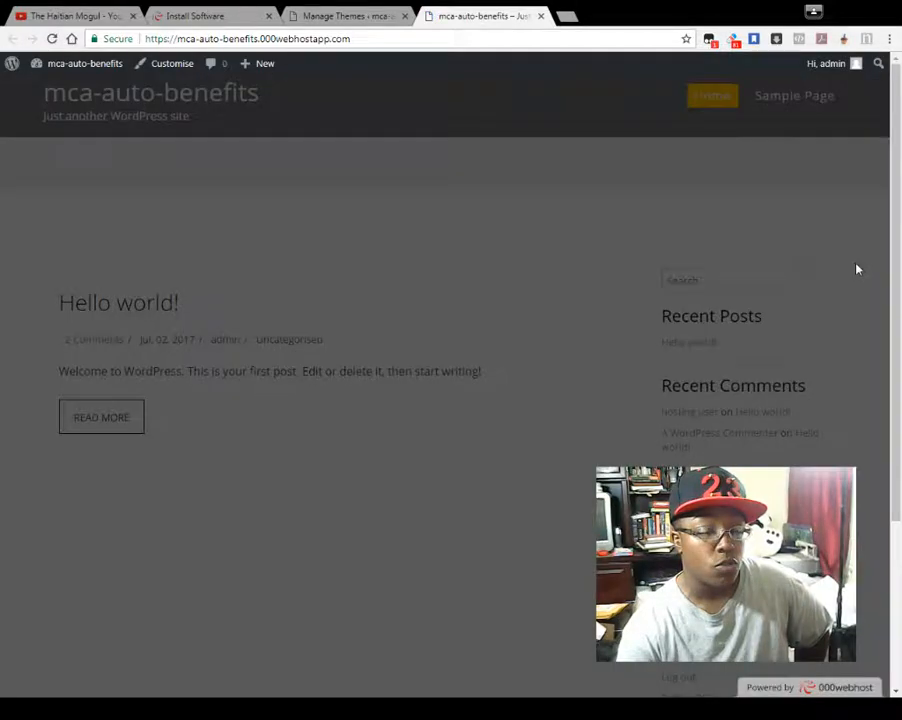
scroll(857, 268, "down", 3)
scroll(857, 266, "up", 3)
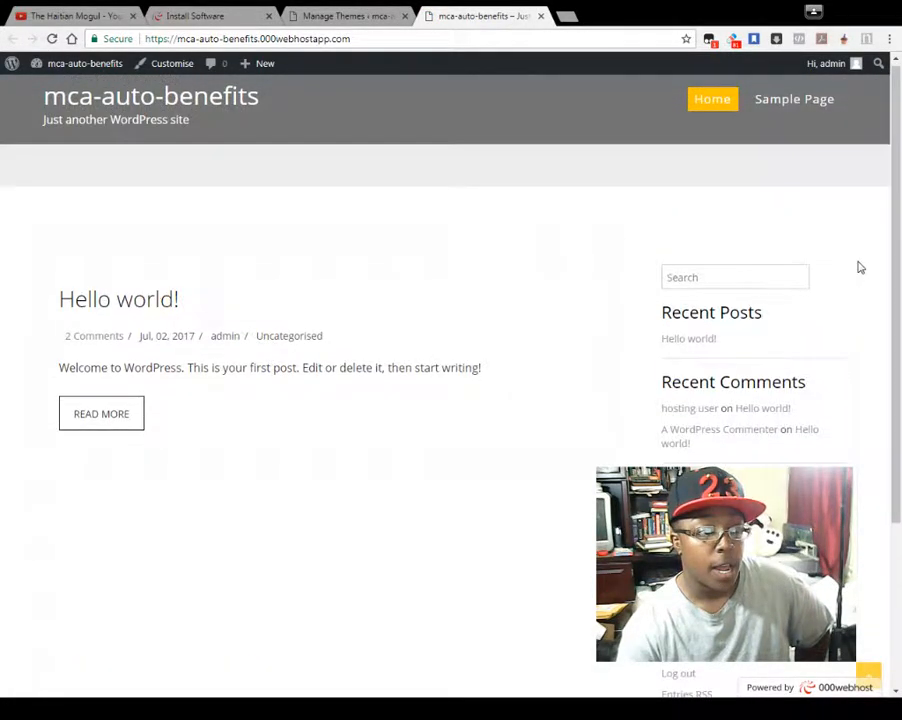
- Bulk-install the theme's recommended plugins Lead Form Builder, Pricing Table and Recent Tweets Widget
left_click(360, 15)
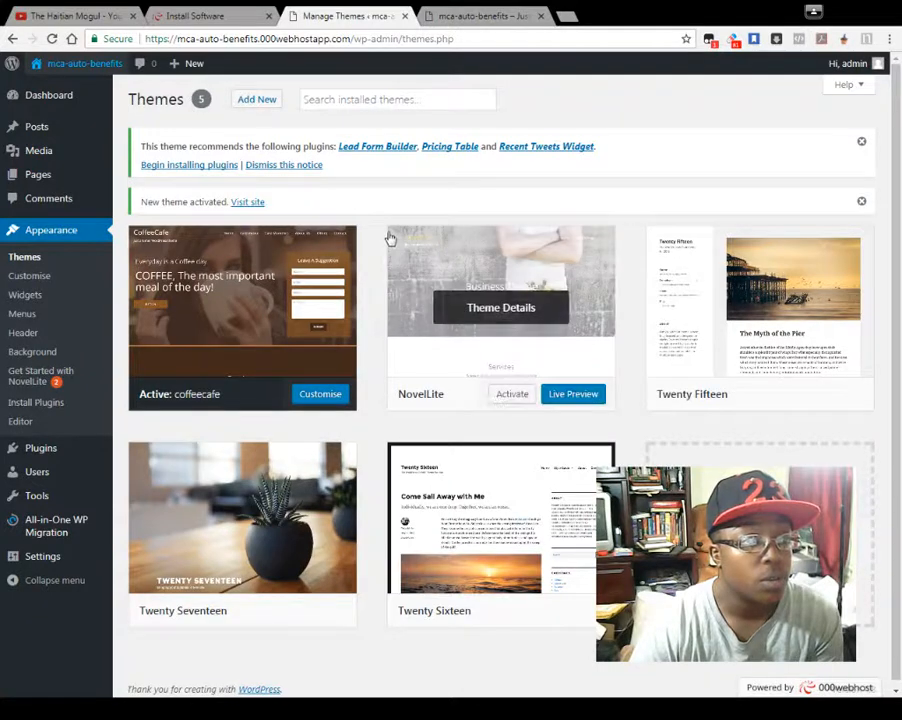
left_click(193, 165)
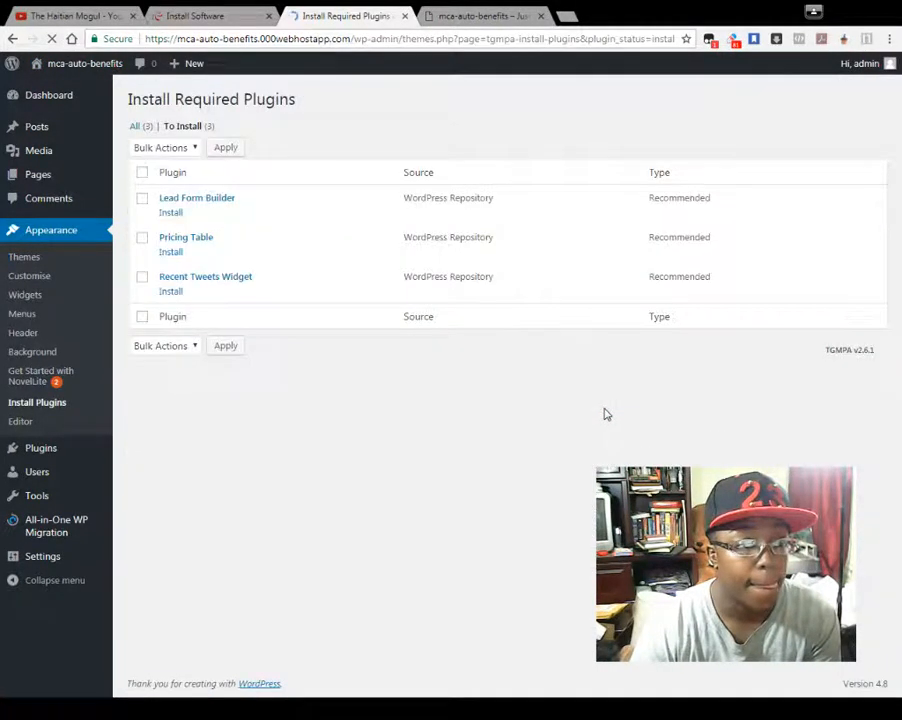
left_click(143, 174)
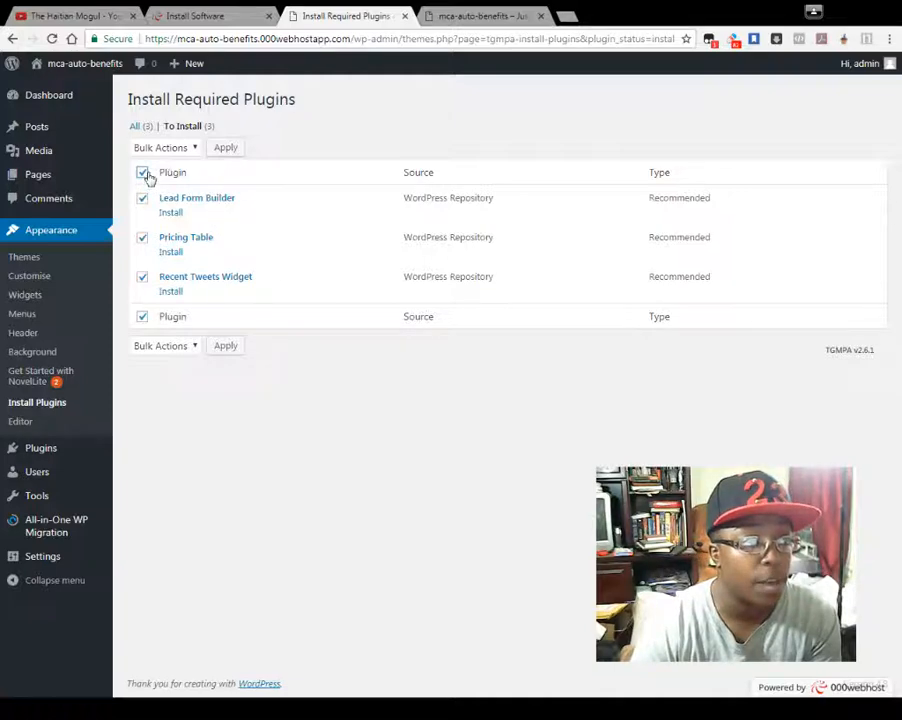
left_click(190, 150)
left_click(184, 175)
left_click(226, 148)
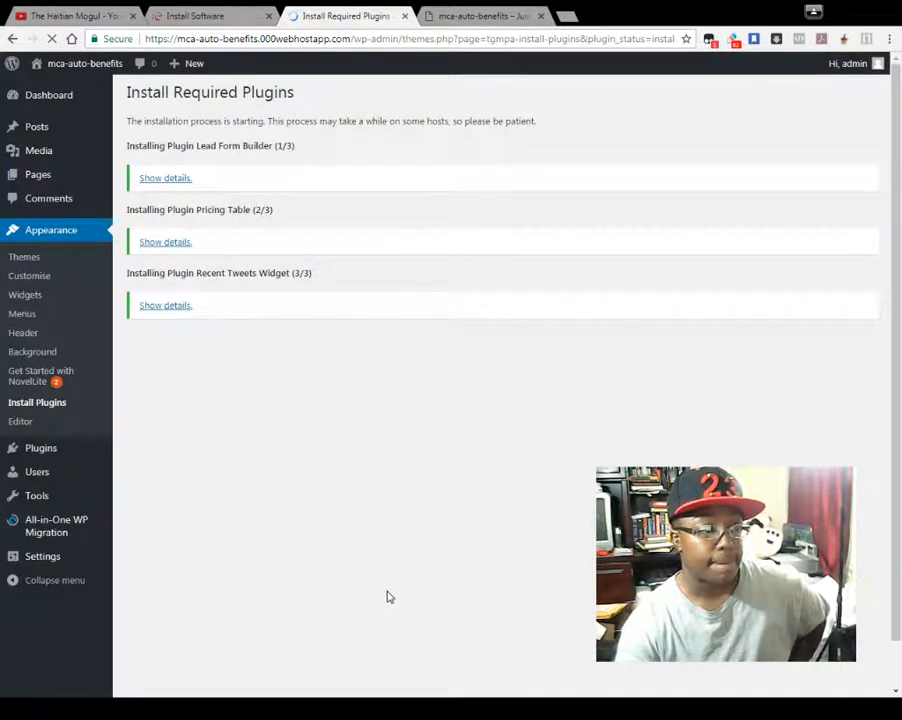
- Look through the live home page down to its footer, and return to the plugin installation page
left_click(470, 16)
scroll(600, 410, "down", 3)
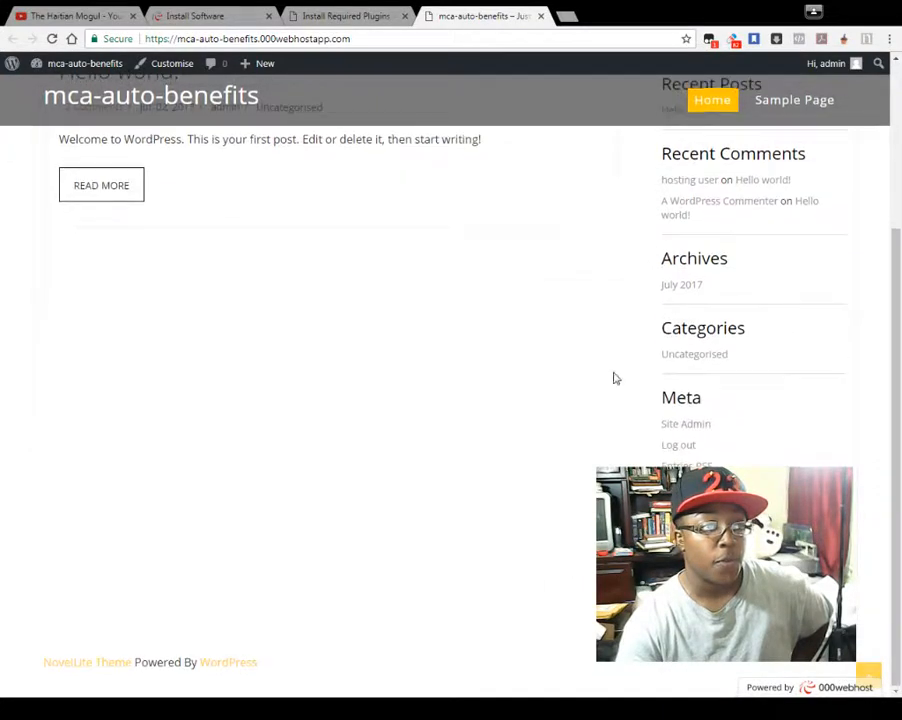
scroll(644, 446, "up", 3)
left_click(345, 16)
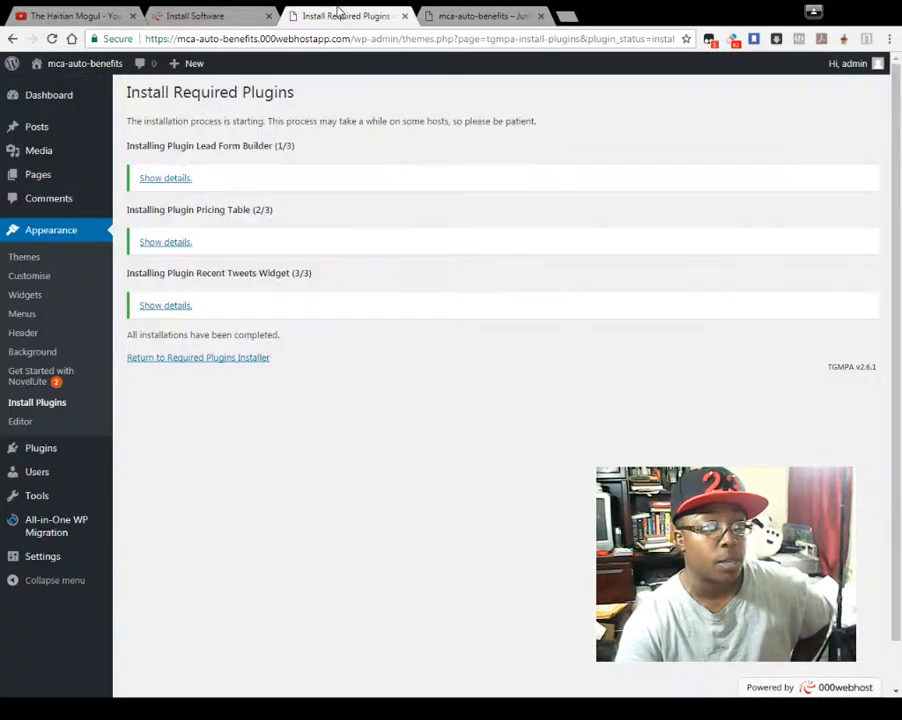
- Open the theme customiser and examine the General Setting and Menus sections and the previewed site's navigation menu
left_click(30, 277)
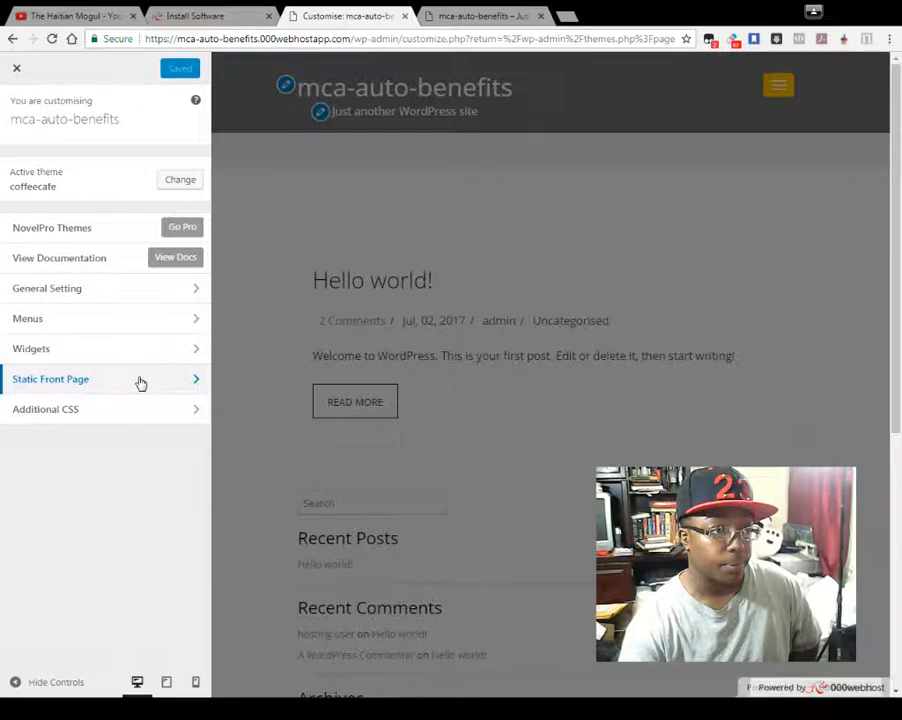
left_click(141, 291)
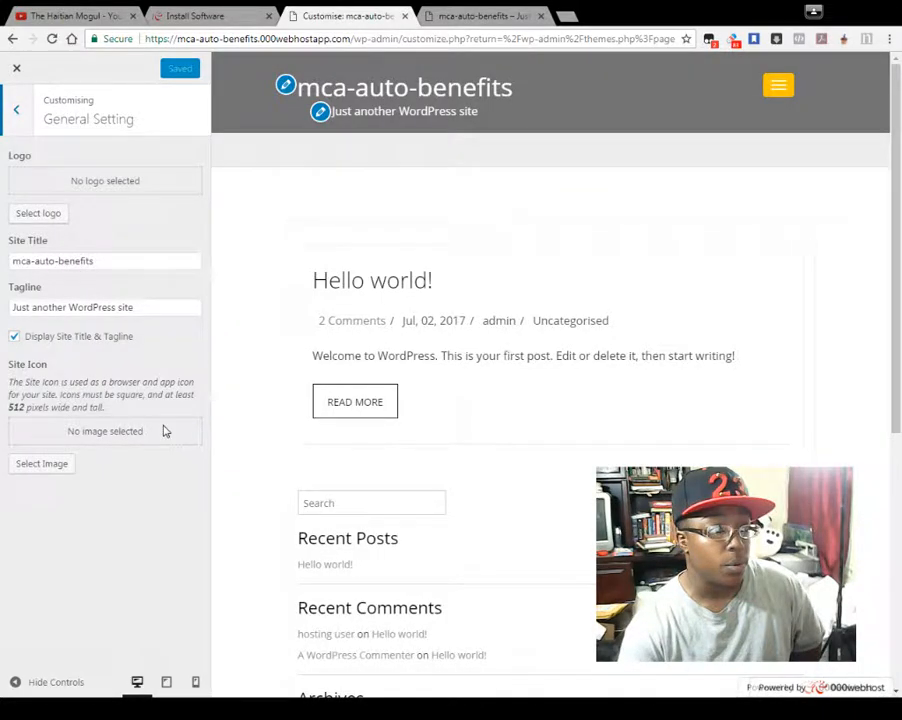
left_click(16, 109)
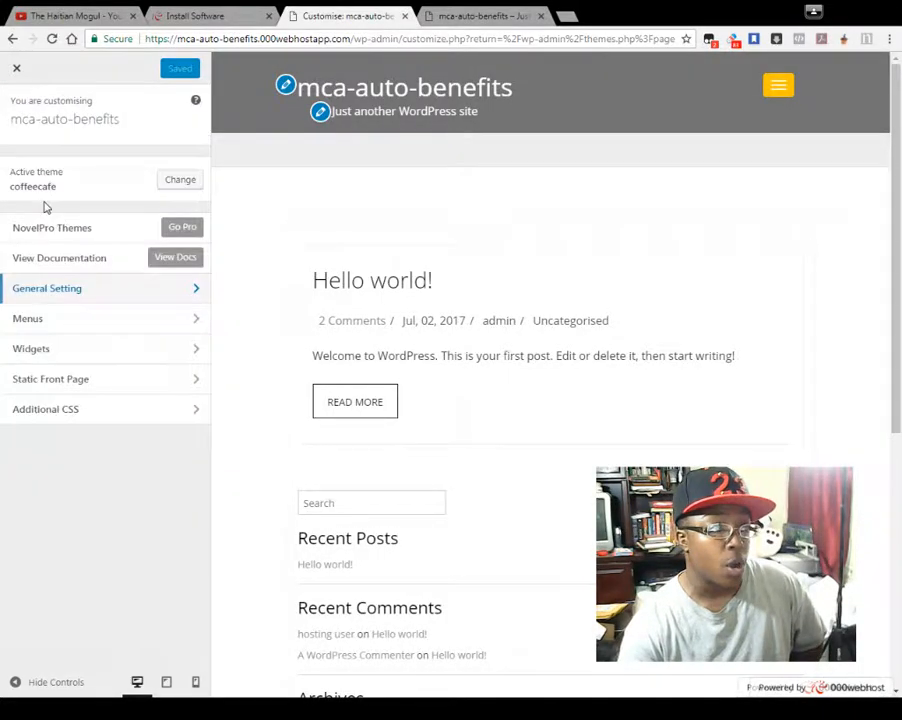
left_click(72, 318)
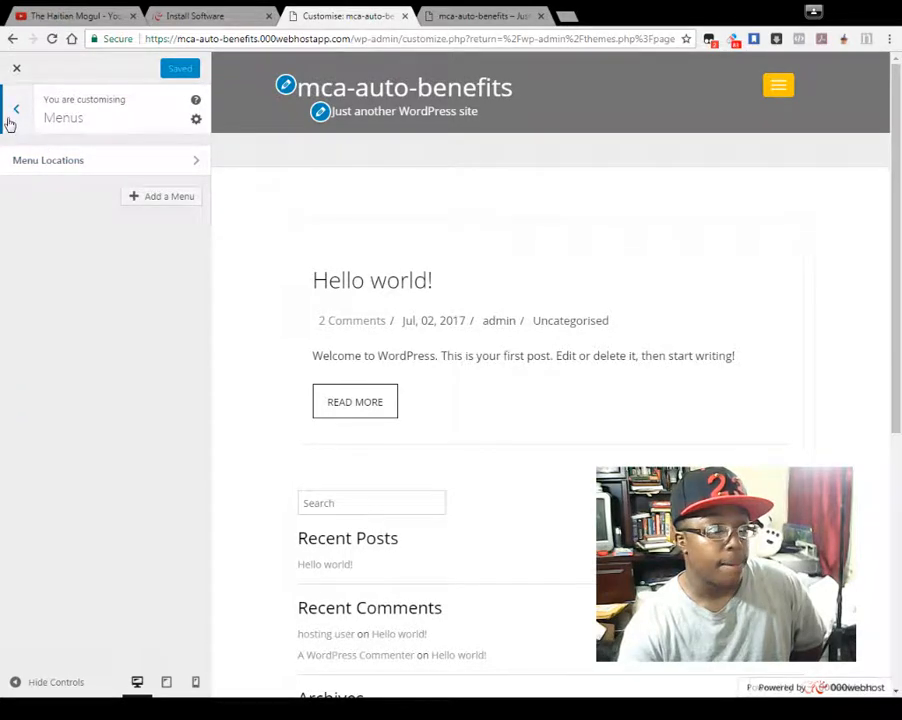
left_click(10, 115)
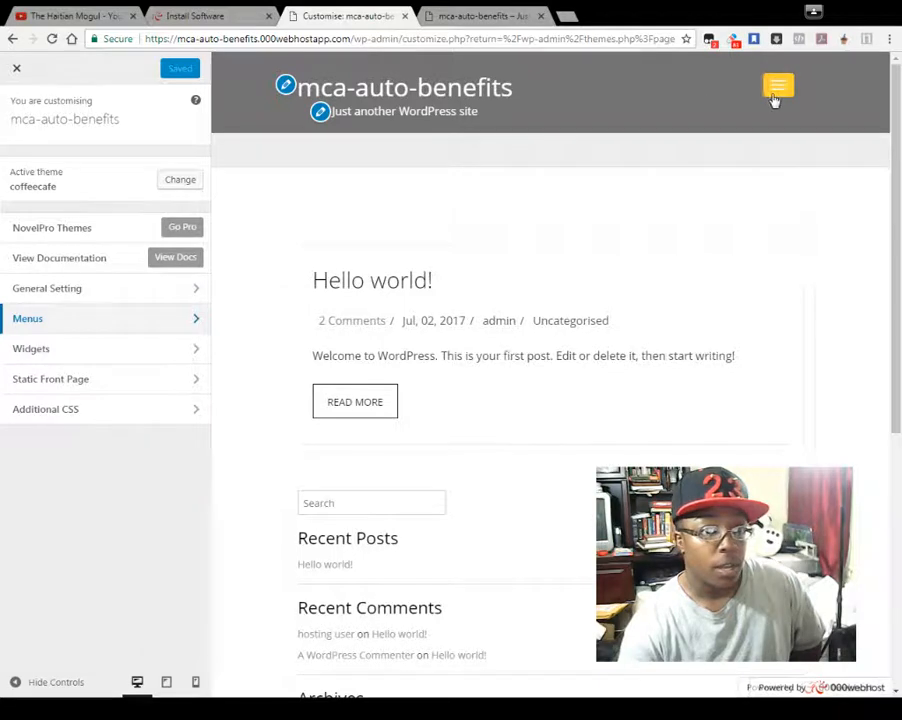
left_click(784, 98)
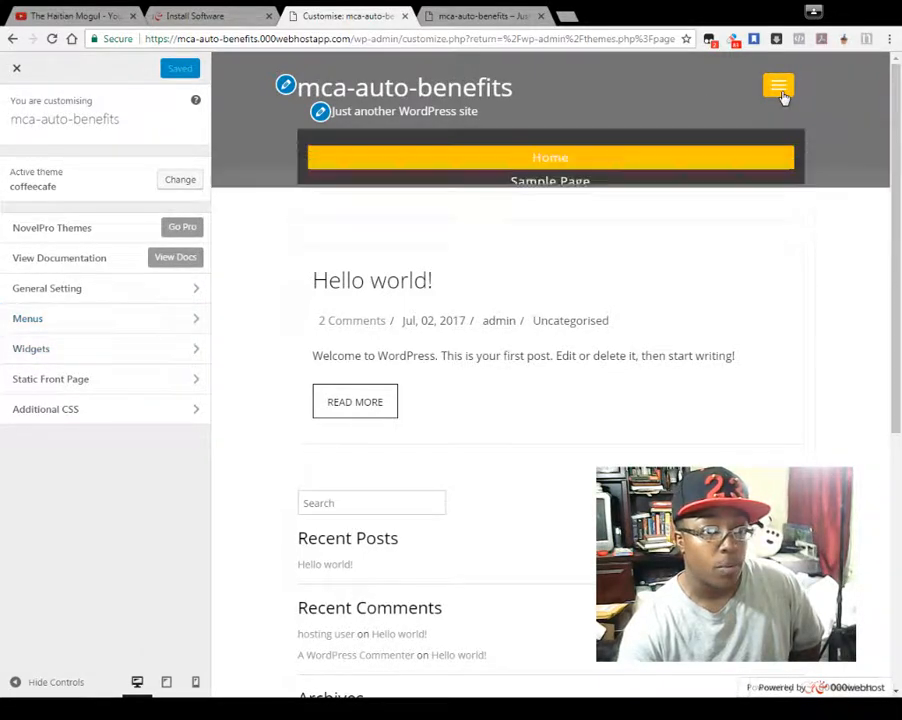
left_click(784, 98)
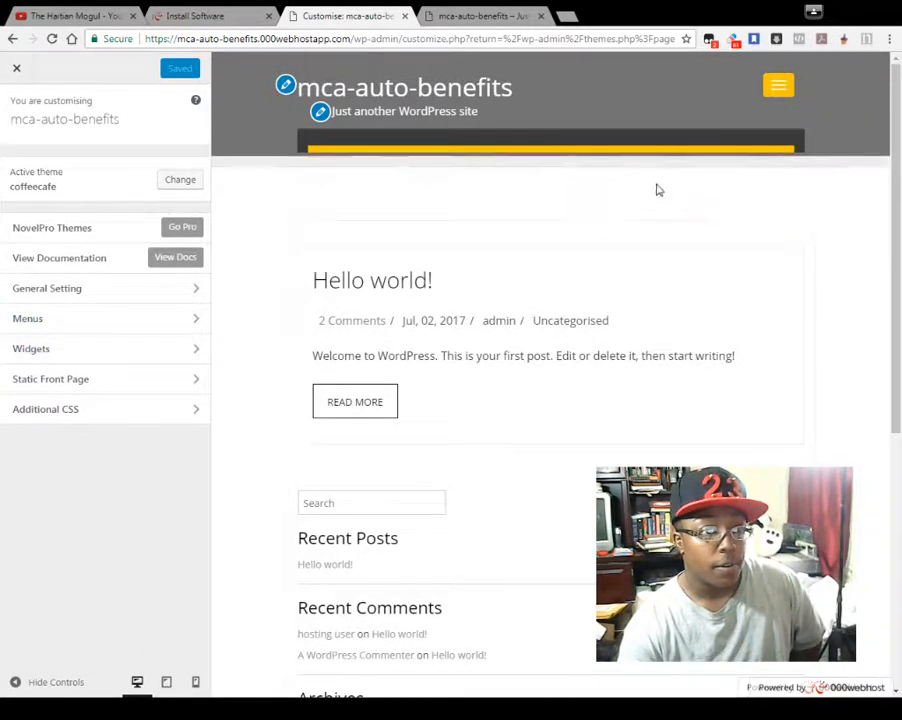
- Try a static page as the front page display, switch back to the latest posts, and leave the customiser without saving
left_click(76, 378)
left_click(56, 228)
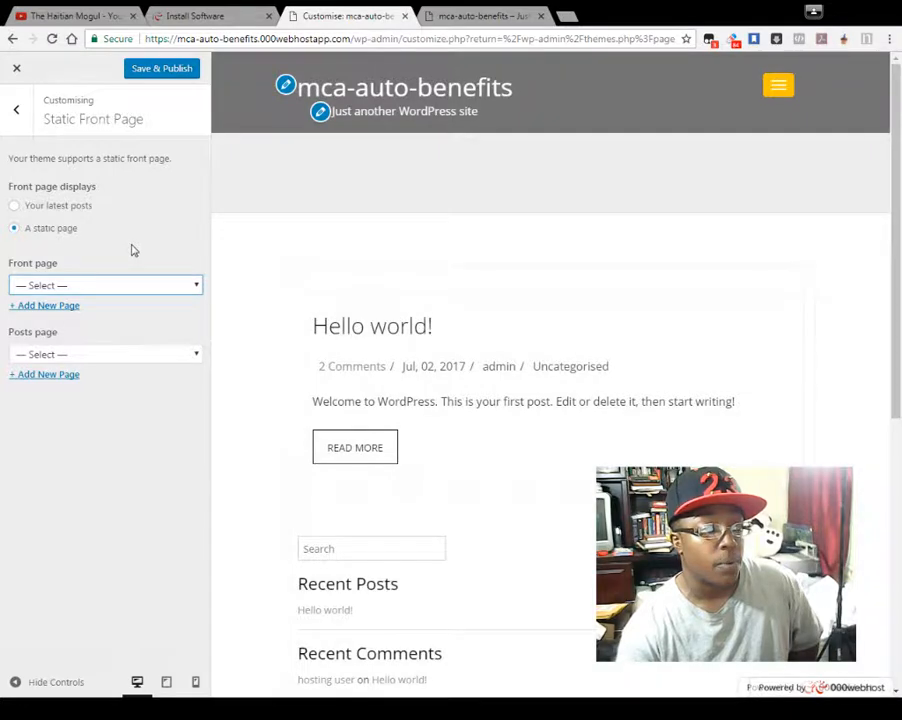
left_click(12, 112)
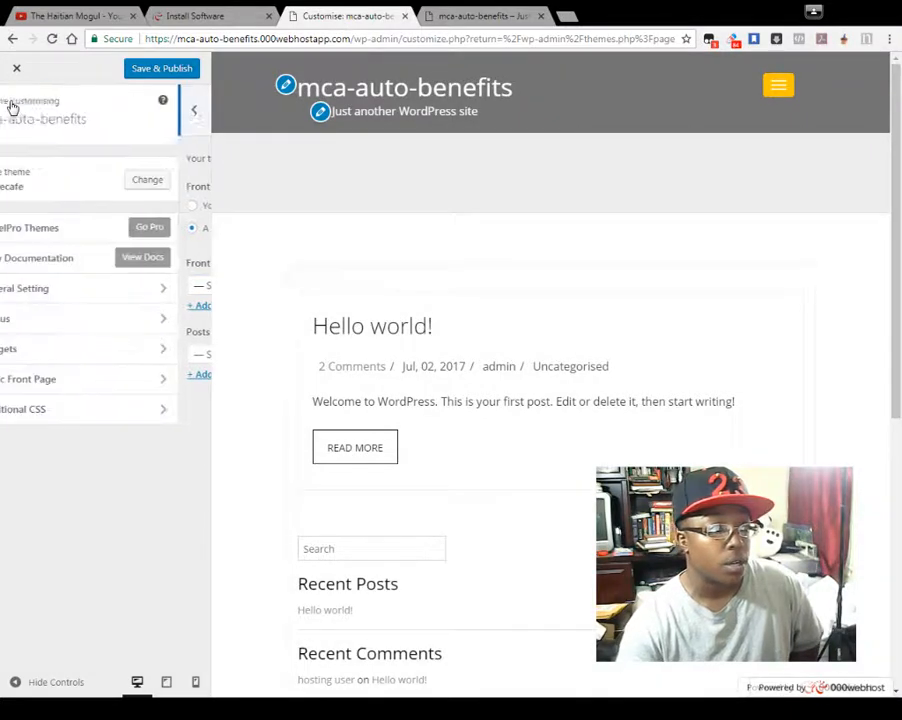
left_click(112, 386)
left_click(29, 209)
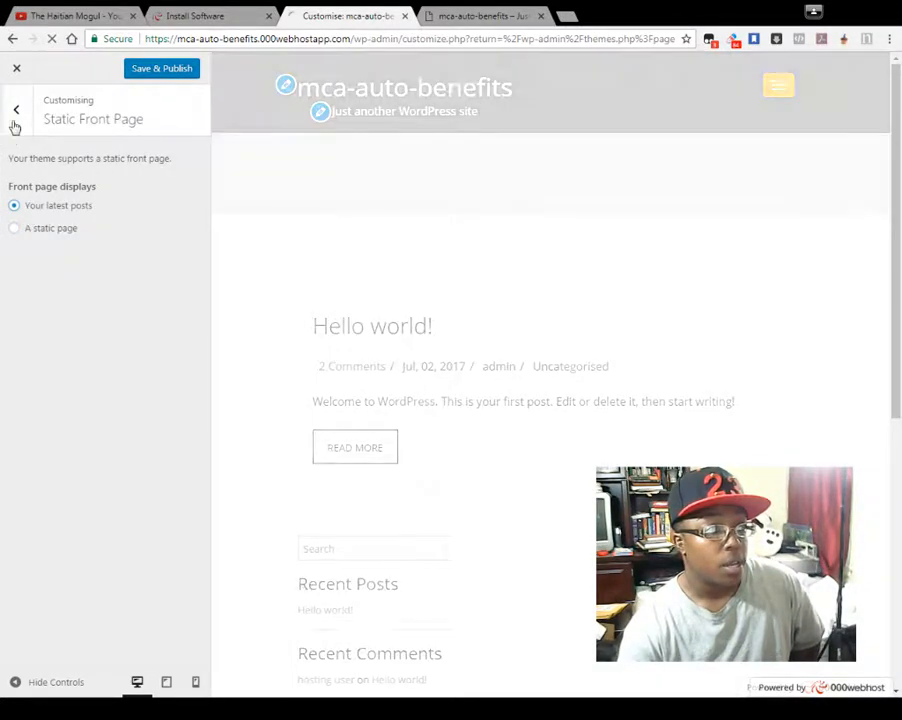
left_click(16, 110)
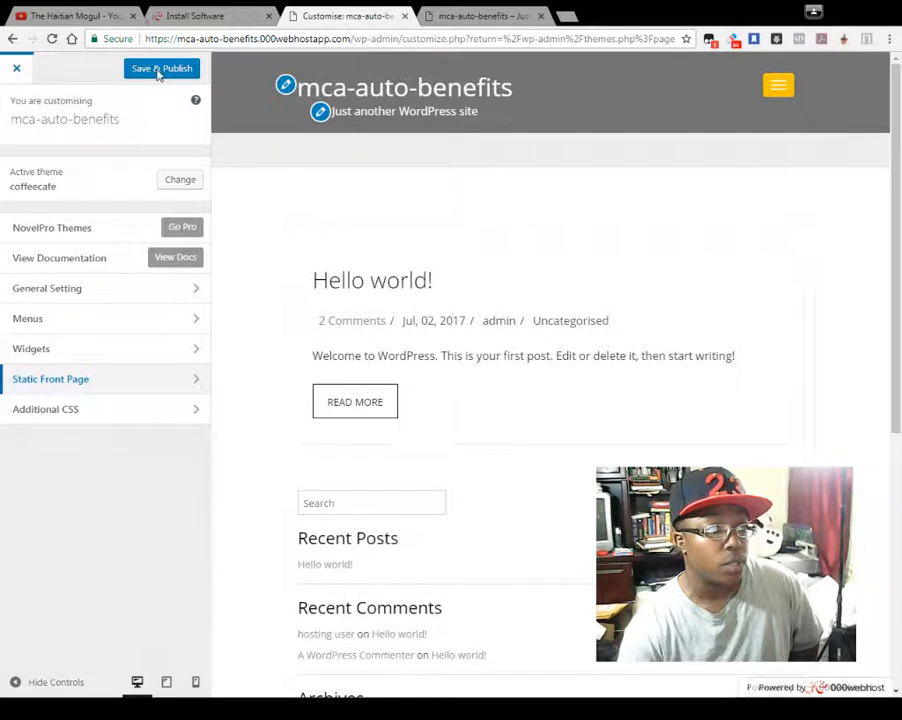
key("F5")
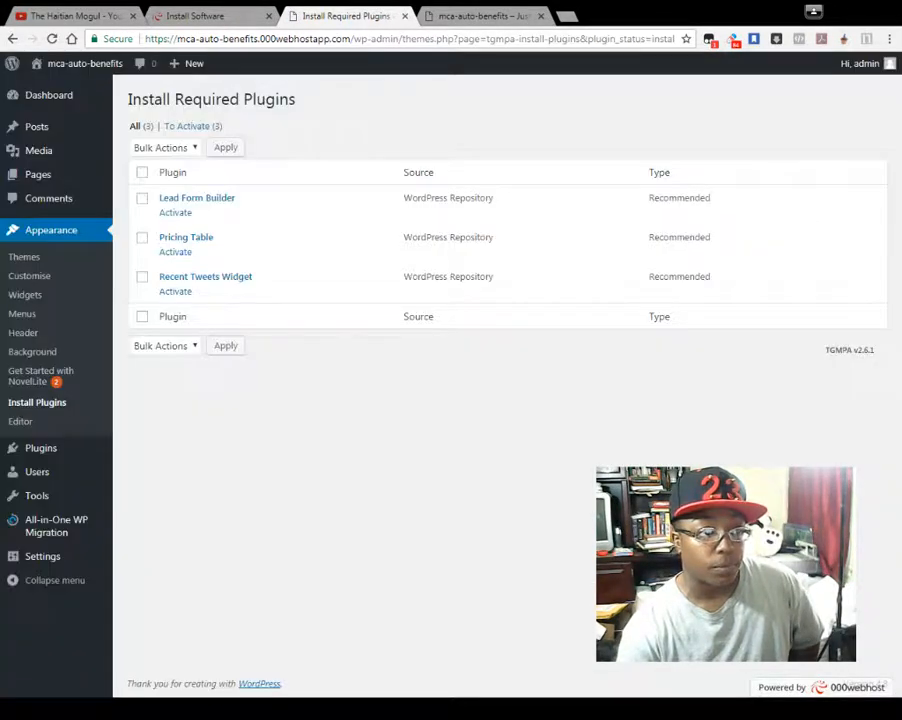
- Add a new page titled "Home" to the site and publish it
mouse_move(60, 184)
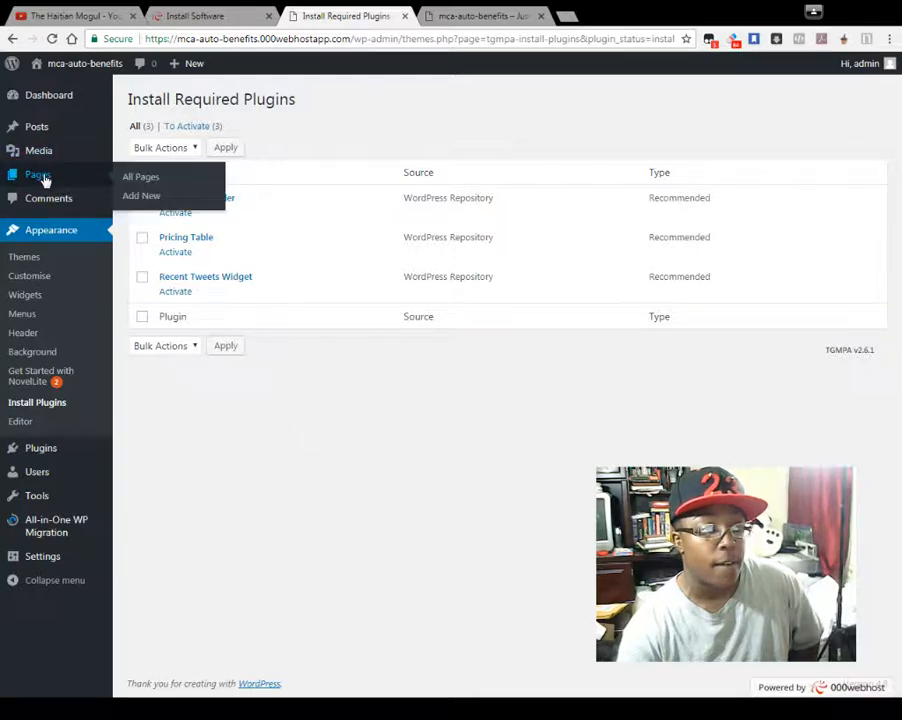
left_click(140, 178)
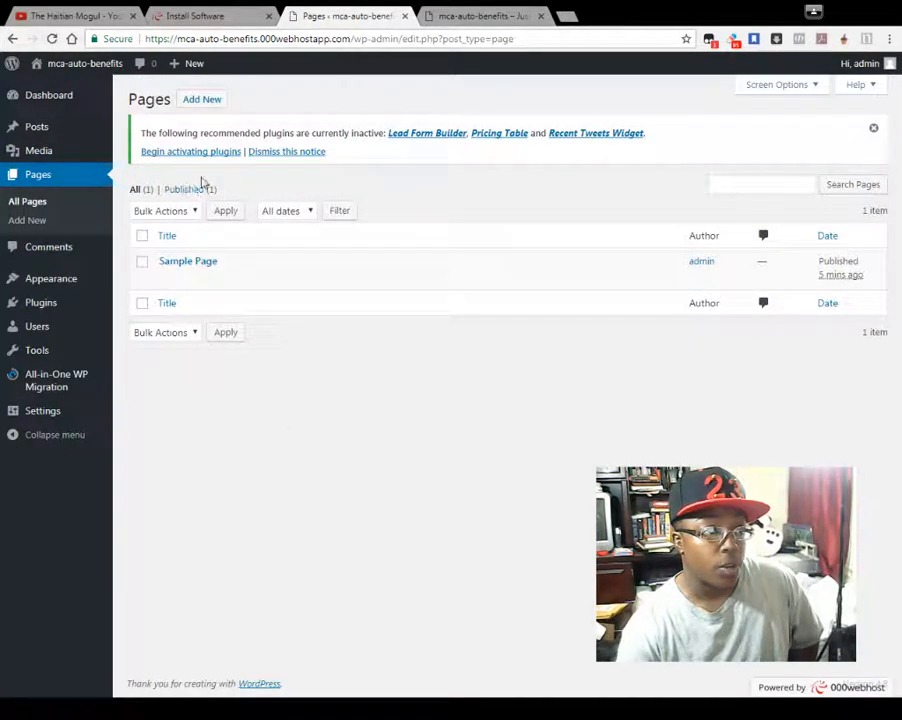
left_click(200, 100)
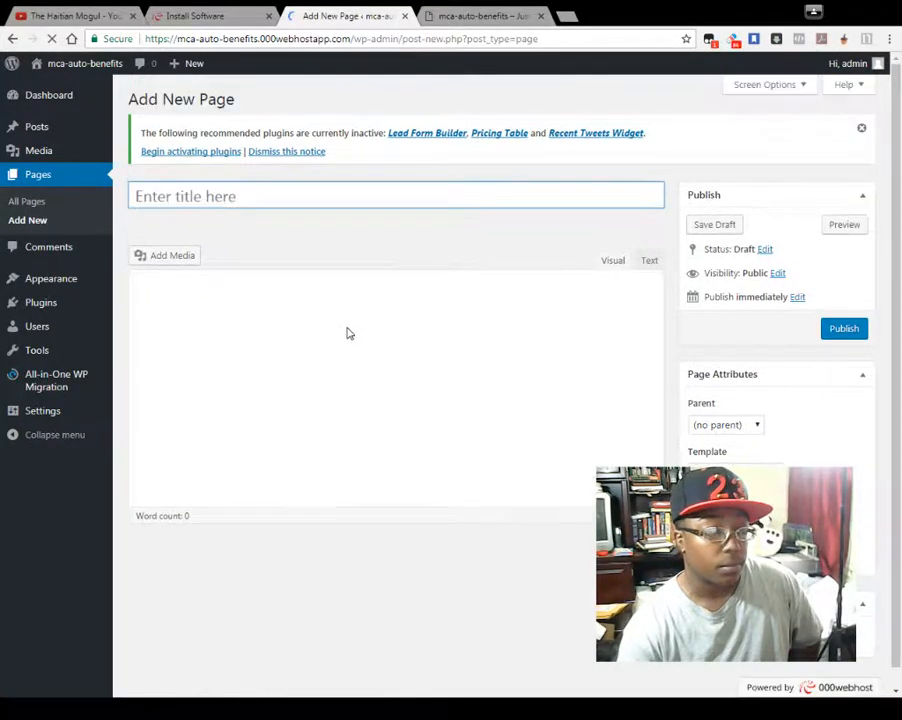
type("Home")
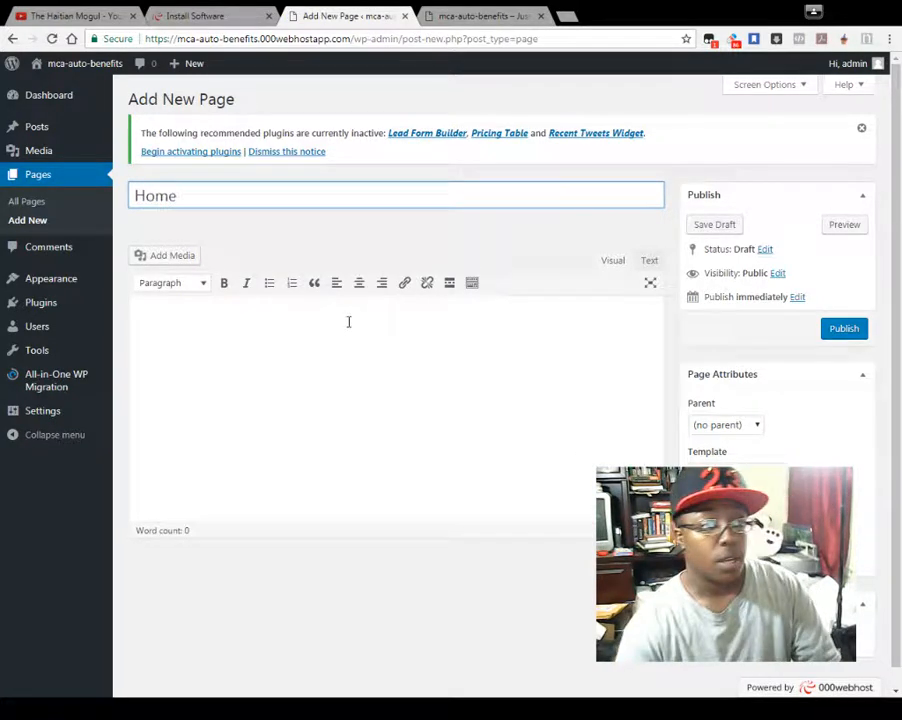
left_click(738, 474)
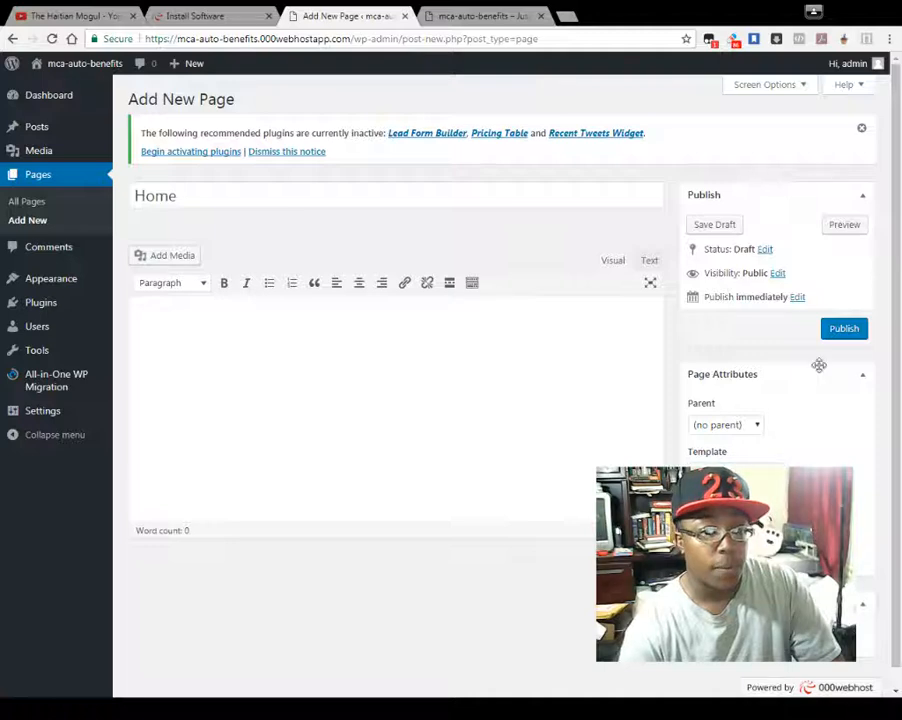
left_click(845, 330)
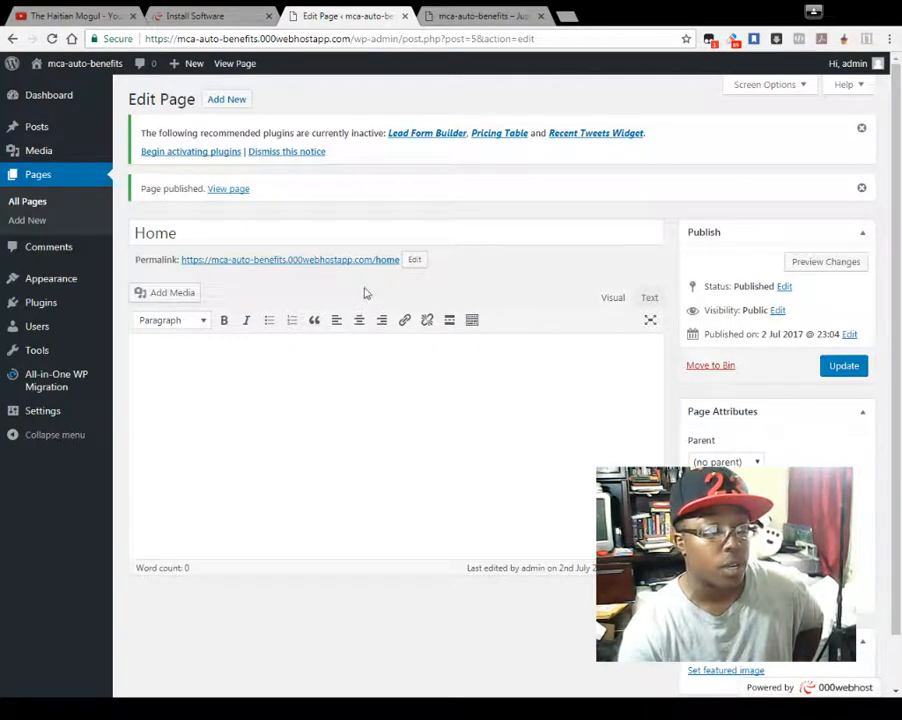
- View the published Home page in a new tab, compare it with the site's front page, and return to the page editor
left_click(235, 190, "ctrl")
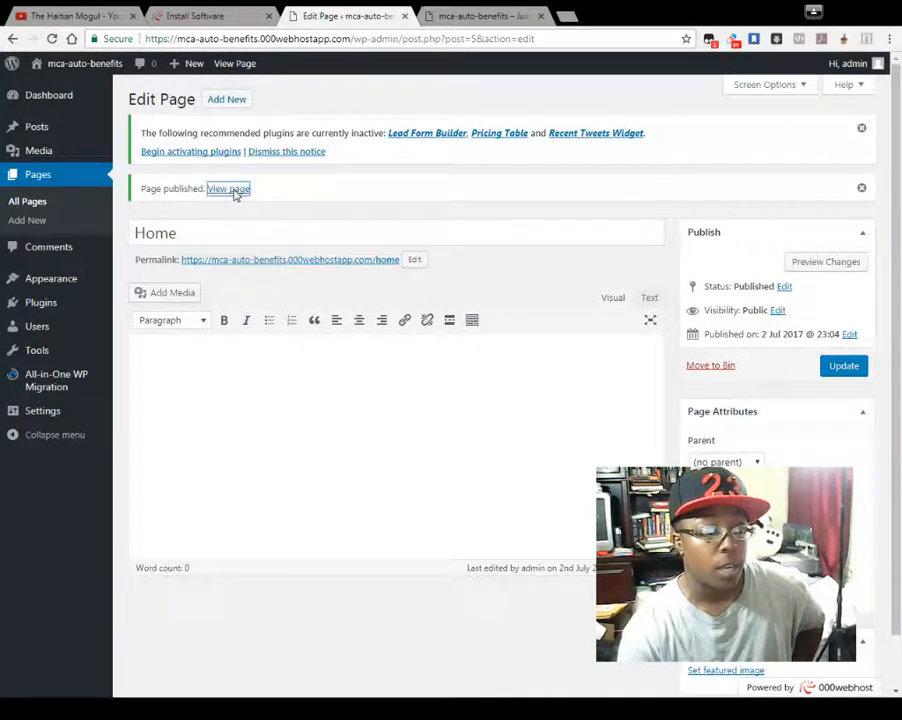
left_click(597, 15)
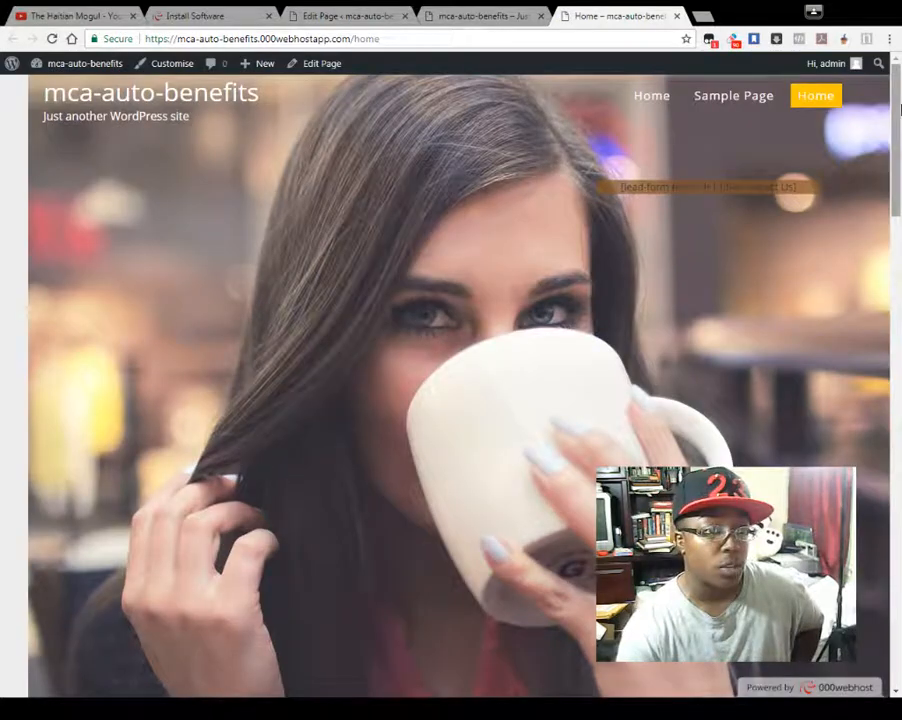
mouse_move(897, 110)
left_mouse_down()
mouse_move(889, 276)
mouse_move(897, 668)
mouse_move(895, 112)
left_mouse_up()
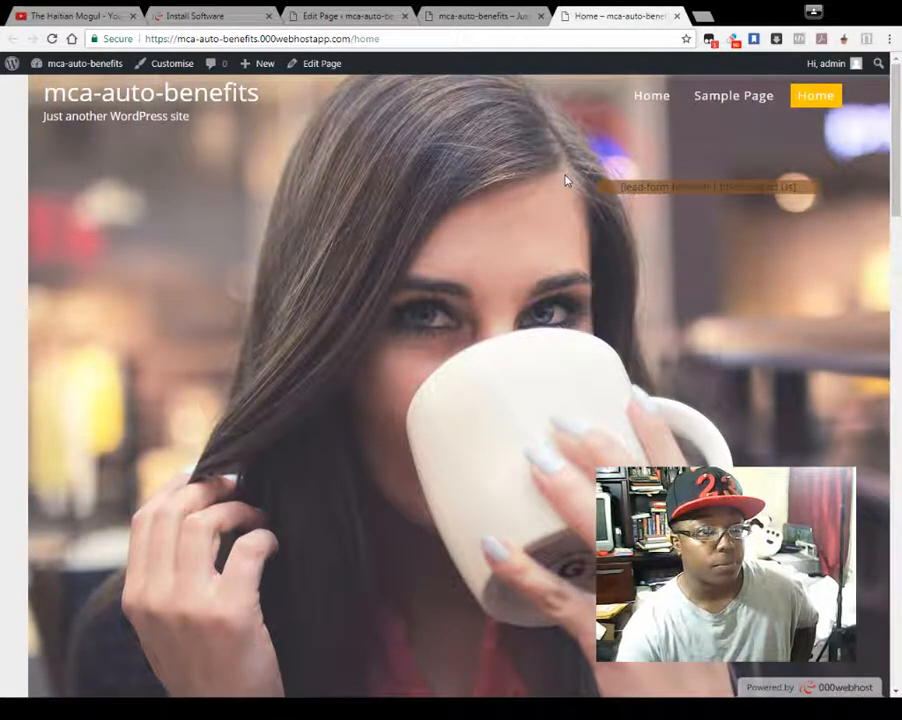
left_click(465, 16)
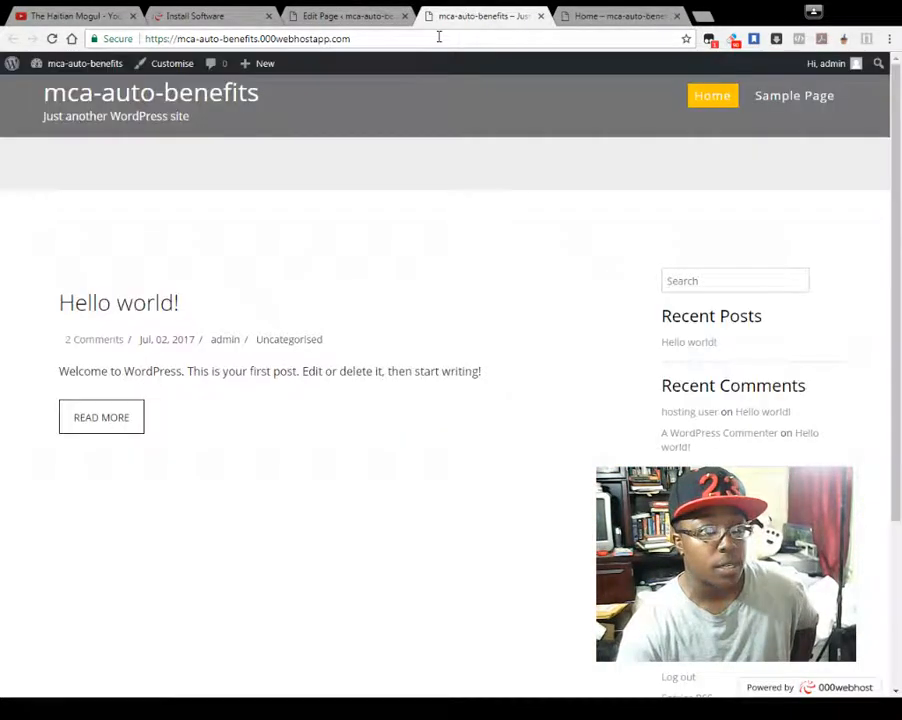
left_click(330, 17)
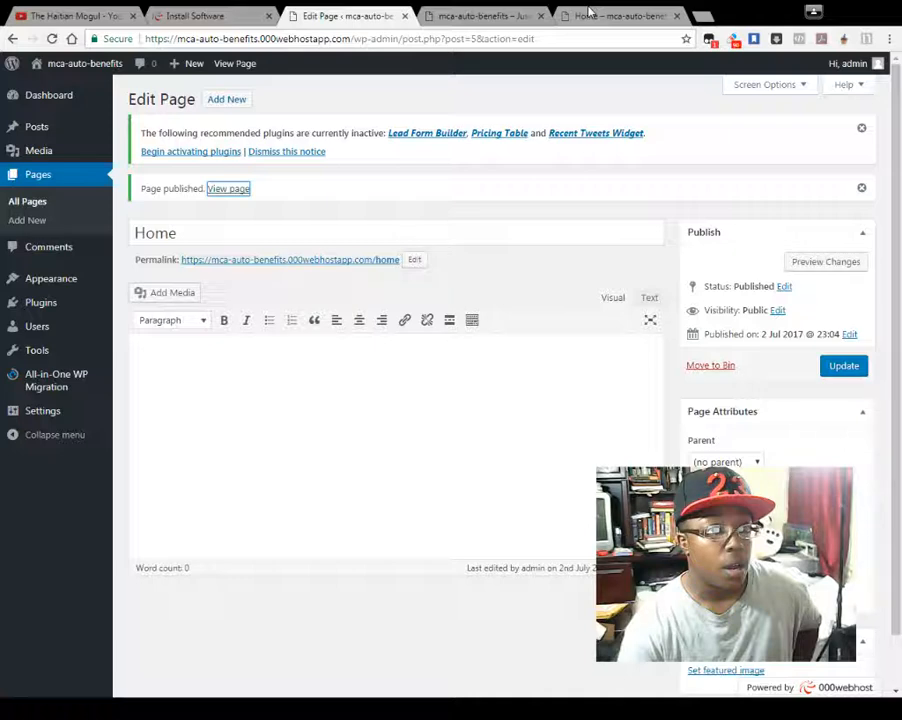
left_click(590, 14)
left_click(345, 16)
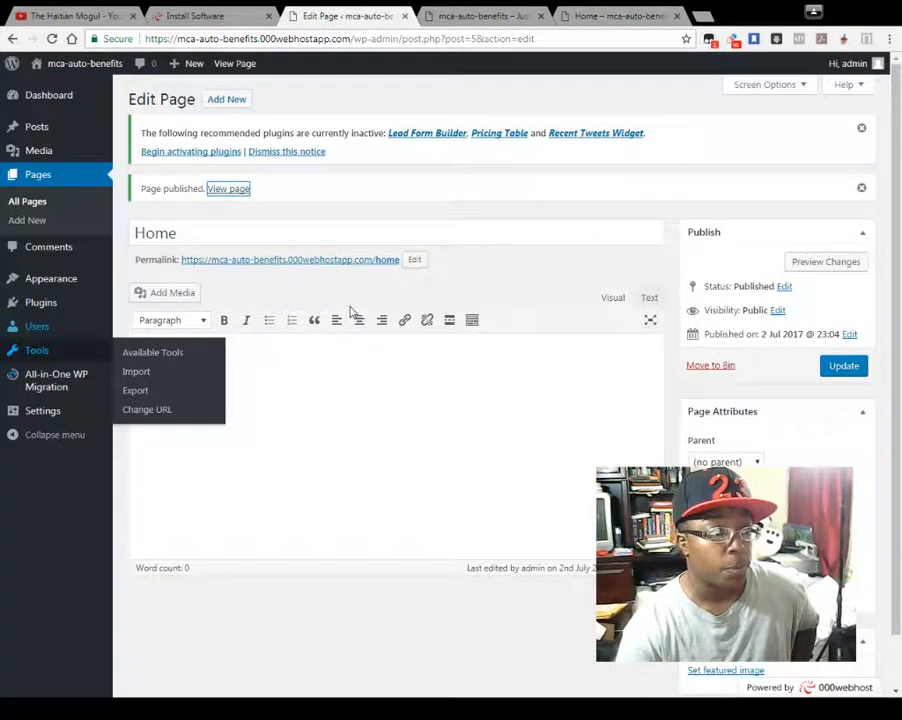
left_click(493, 480)
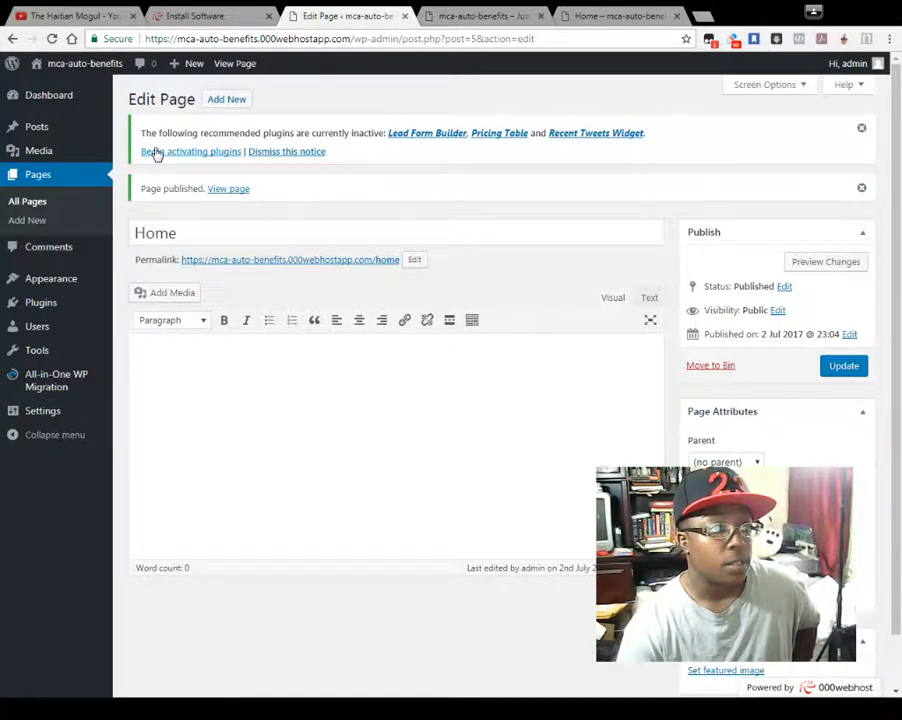
- Activate the recommended plugins Lead Form Builder, Pricing Table and Recent Tweets Widget in one bulk action
mouse_move(70, 107)
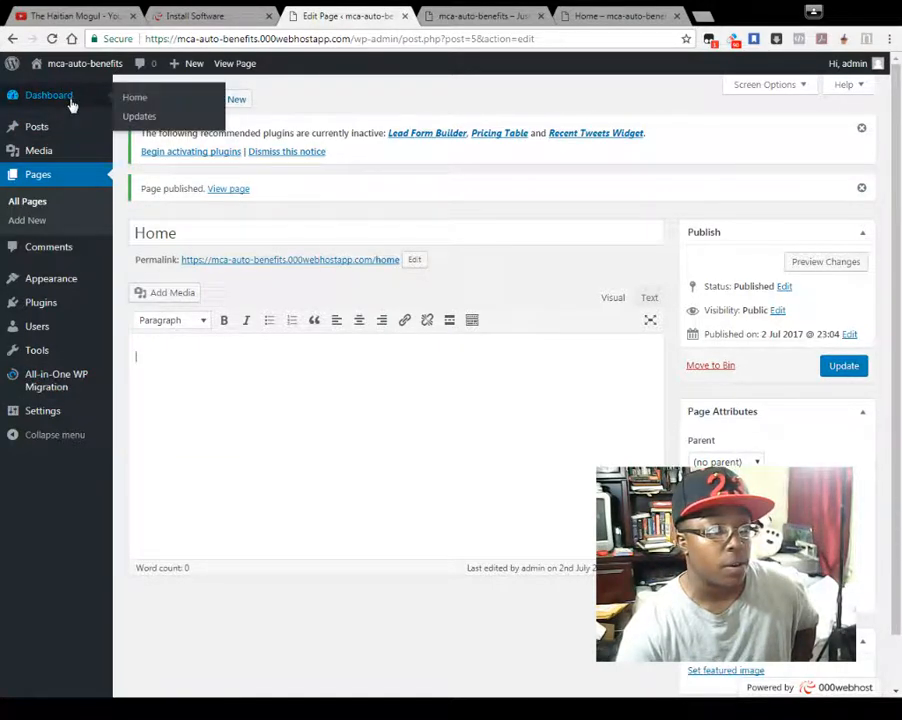
left_click(187, 153)
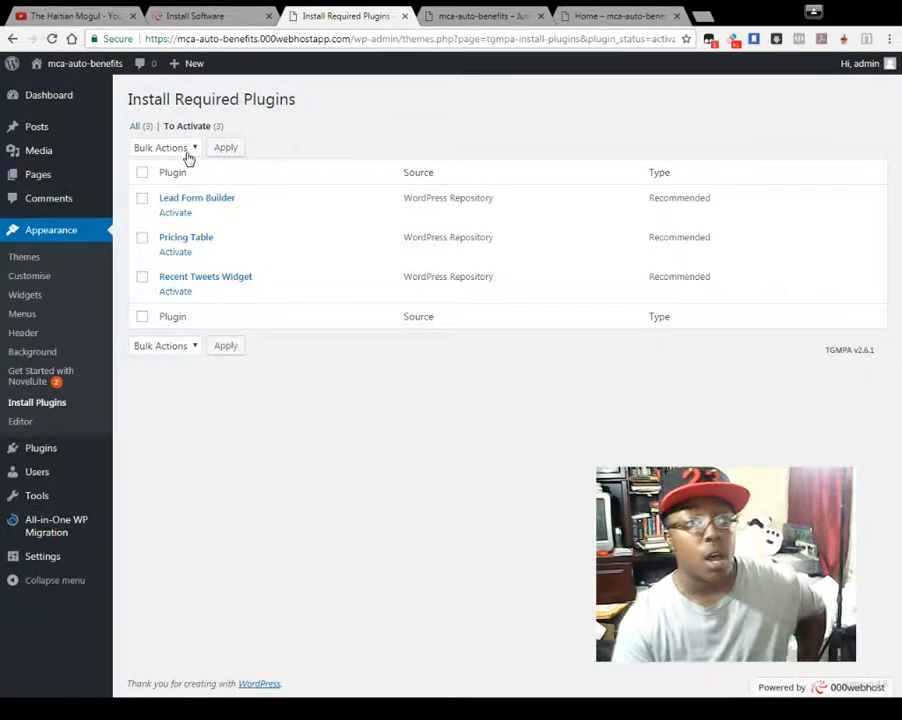
left_click(142, 172)
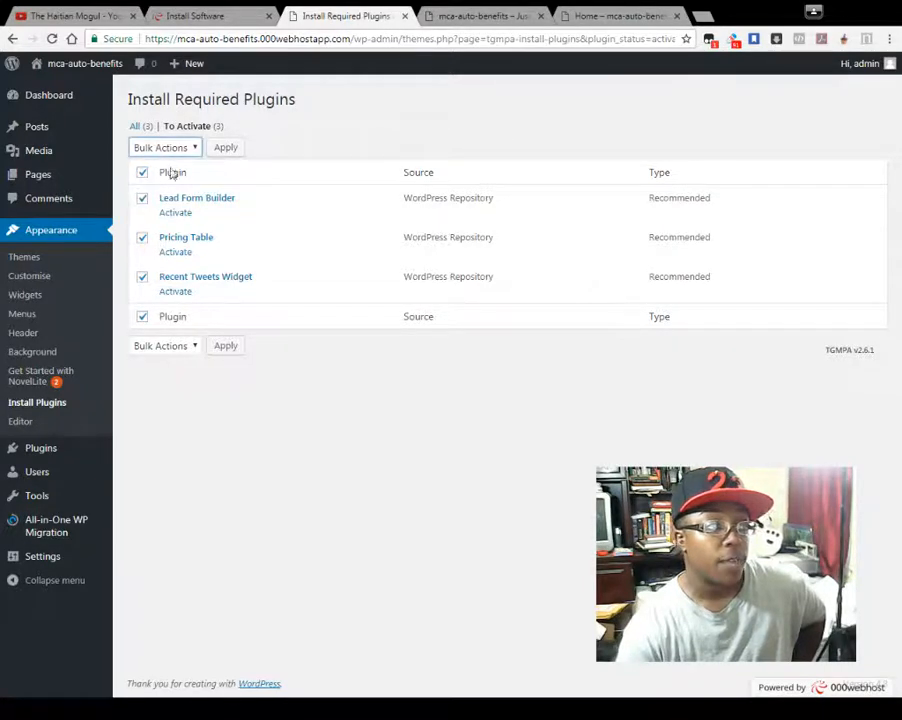
left_click(165, 147)
left_click(165, 180)
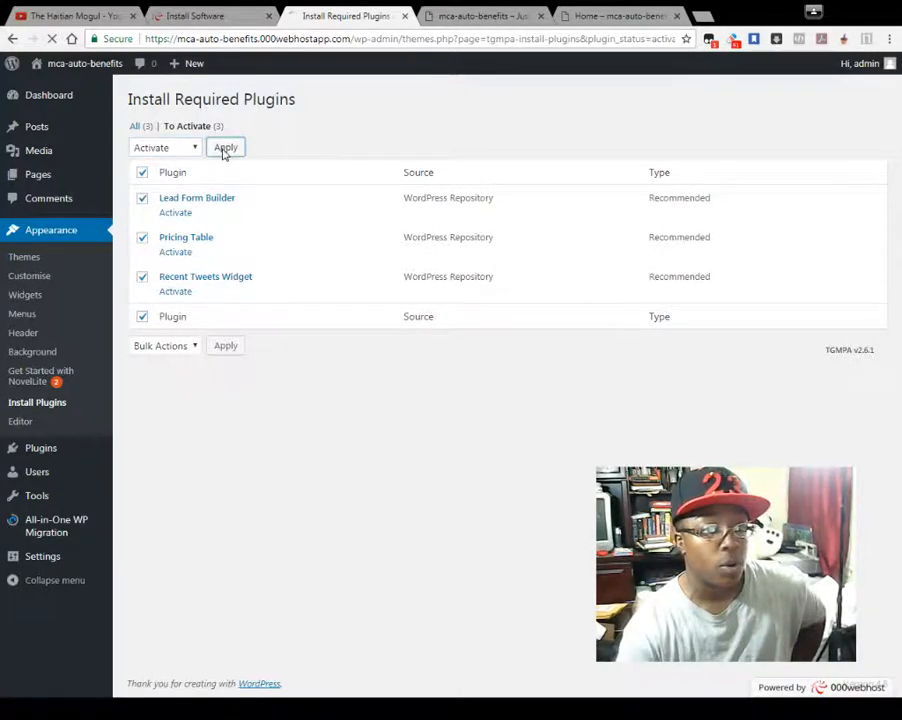
left_click(224, 150)
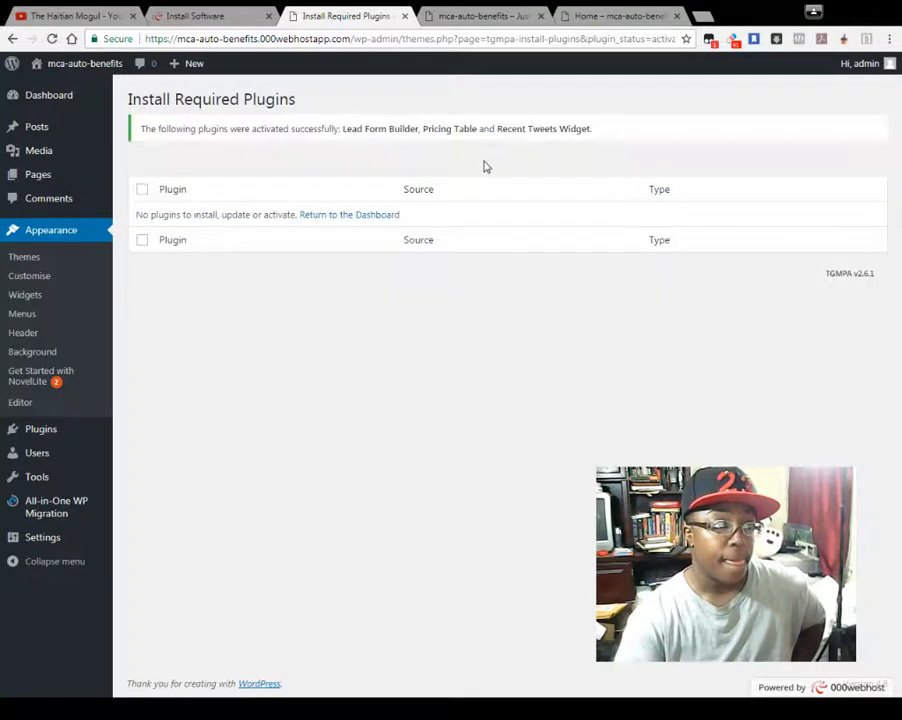
- Reload the live Home page, examine its contact forms down to the footer, and return to the plugin installation page
left_click(603, 14)
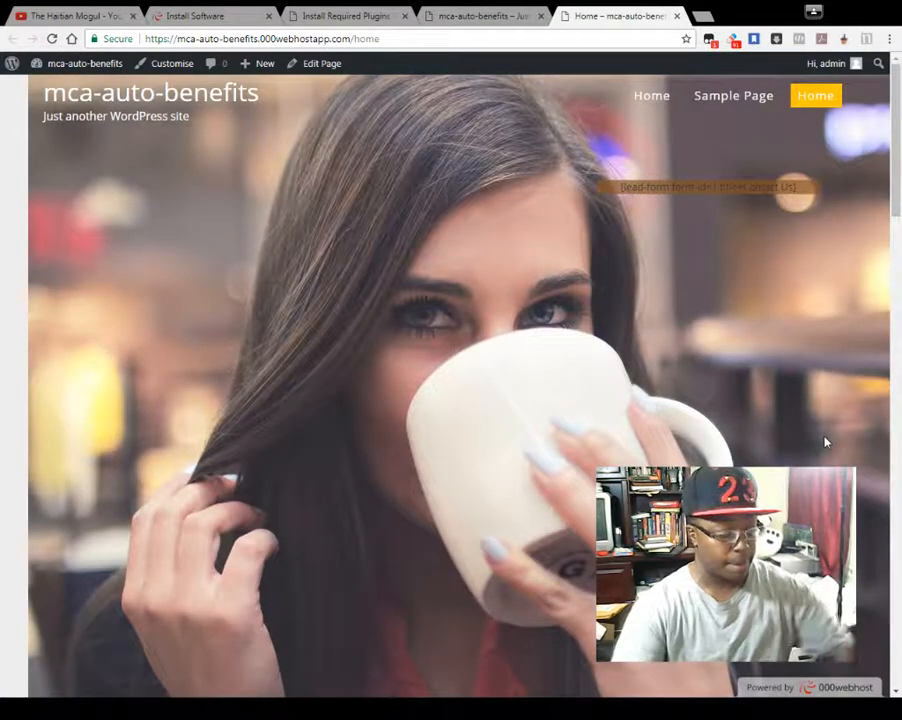
key("F5")
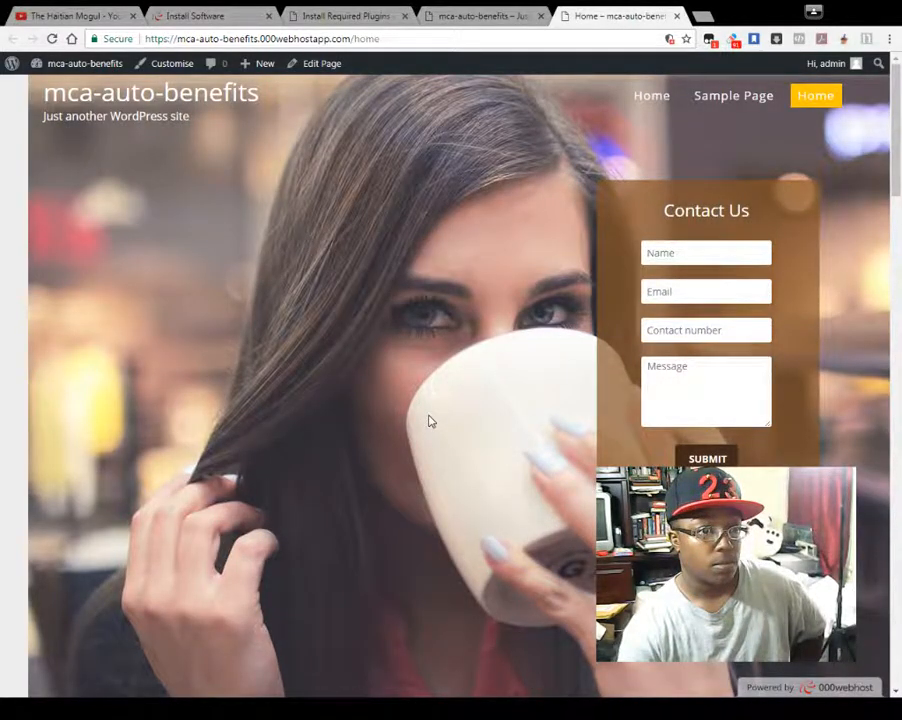
left_click_drag(896, 170, 896, 694)
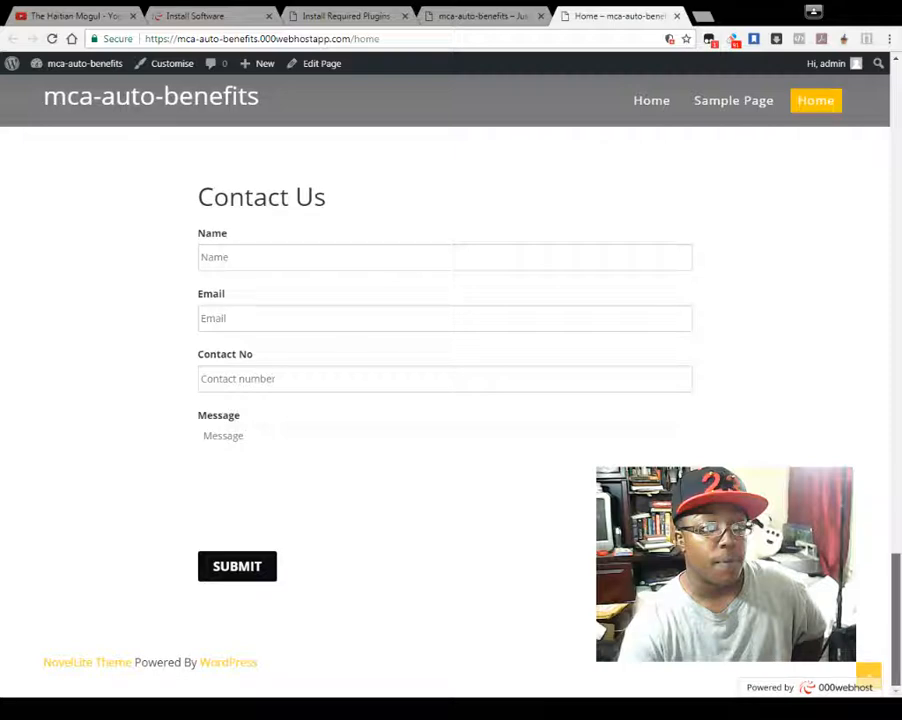
left_click_drag(897, 591, 901, 562)
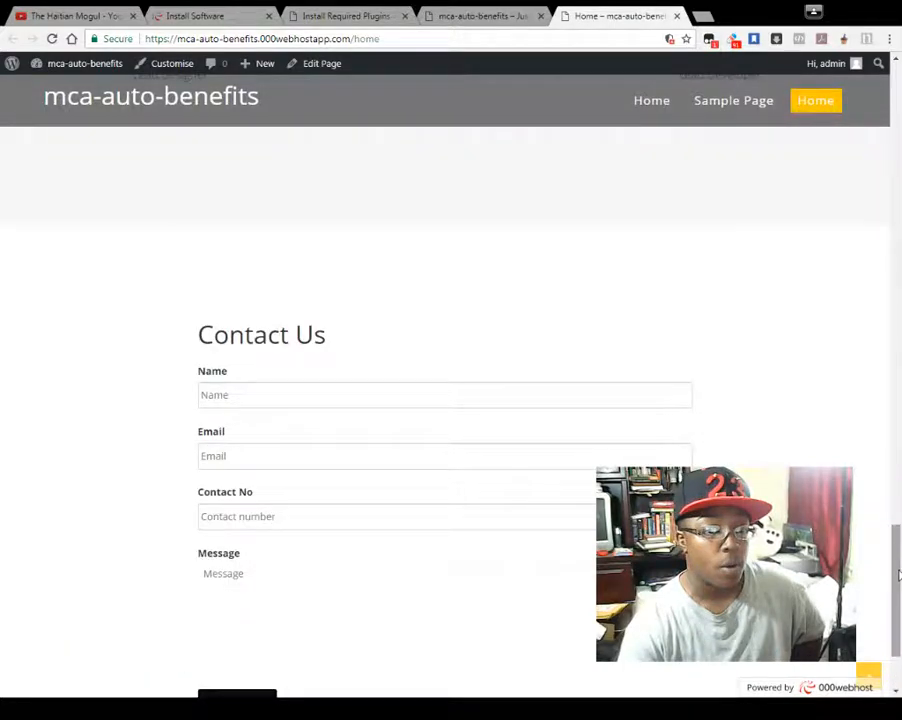
left_click(530, 17)
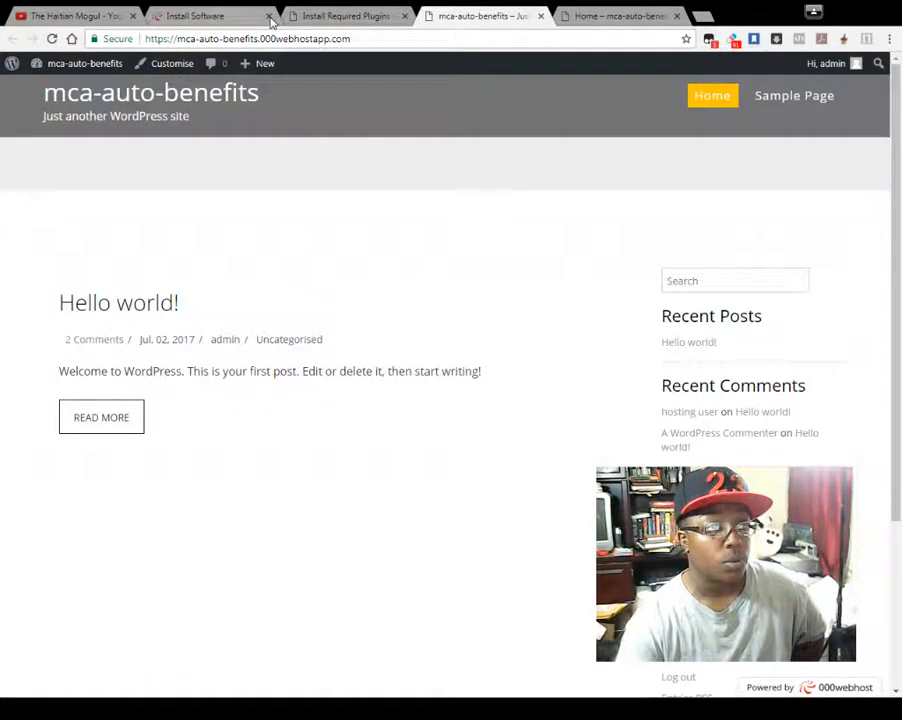
left_click(355, 17)
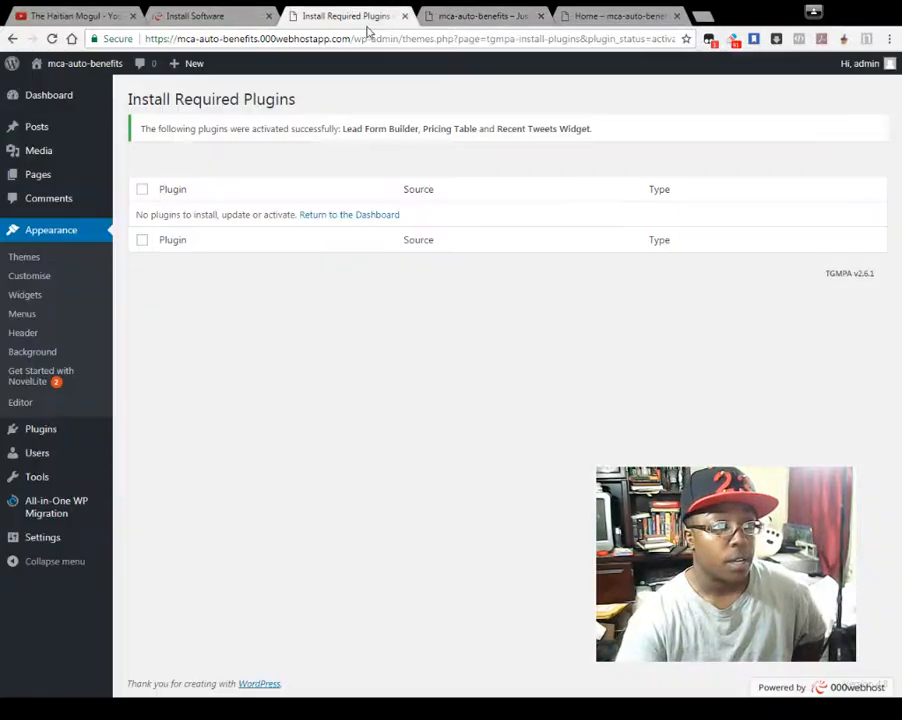
- In the theme customiser, set the front page to display a static page, choose Home, and check the preview
left_click(30, 276)
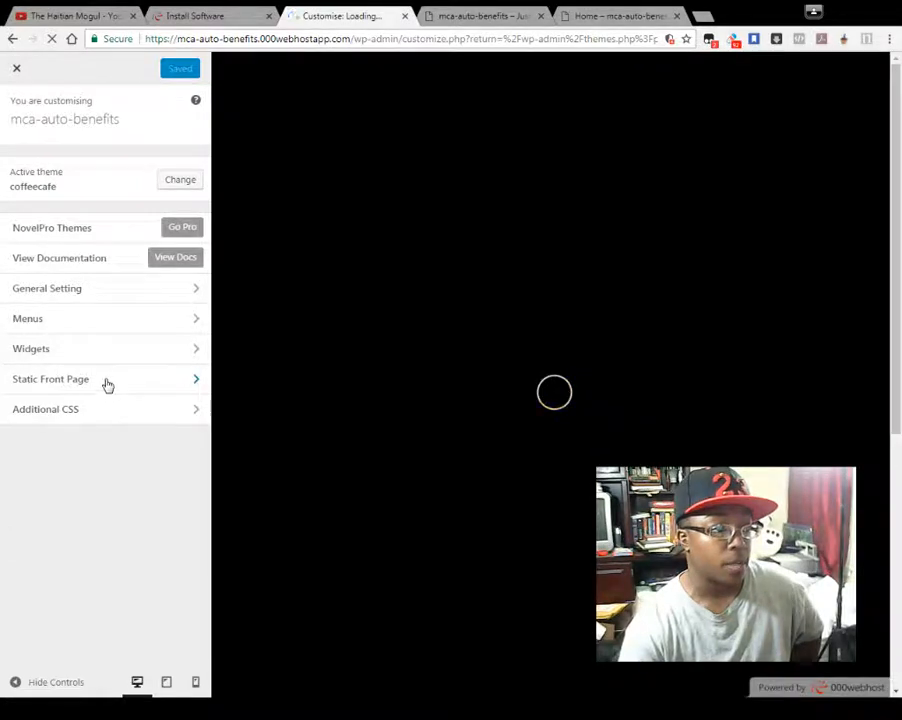
left_click(107, 382)
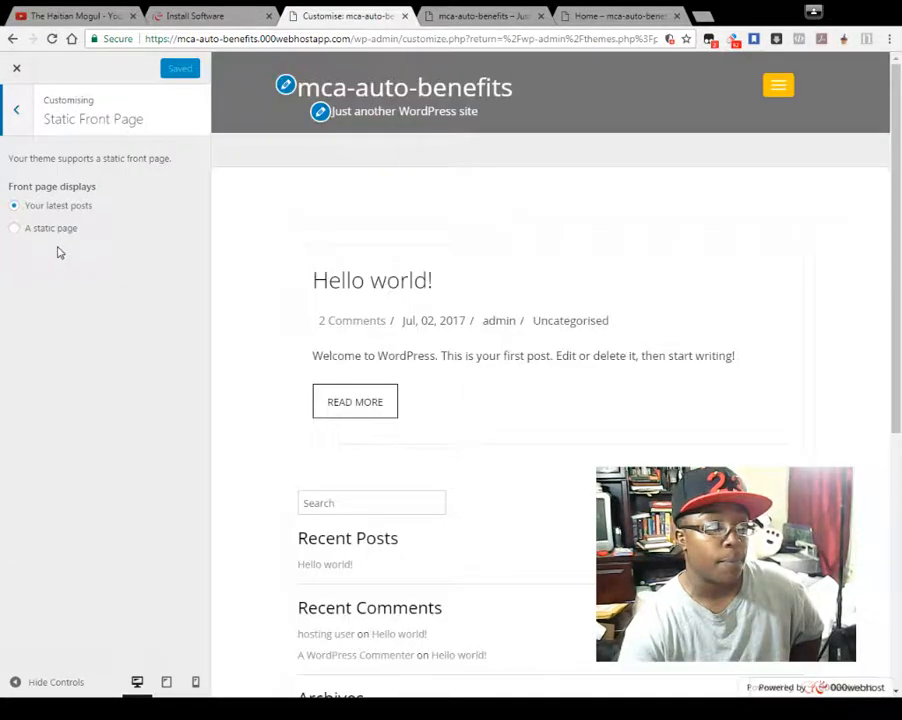
left_click(50, 228)
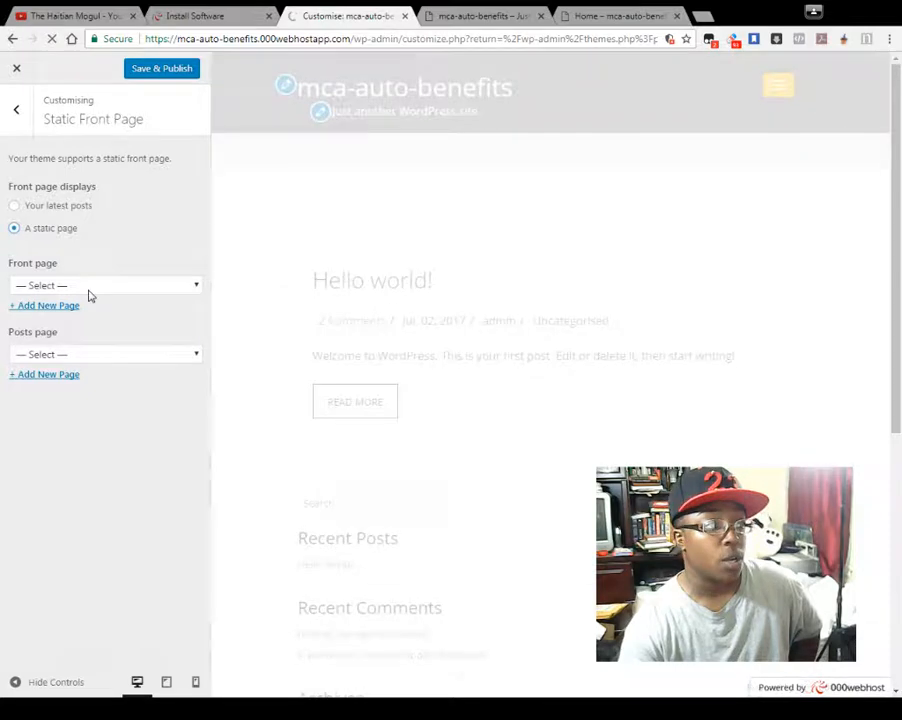
left_click(88, 287)
left_click(70, 432)
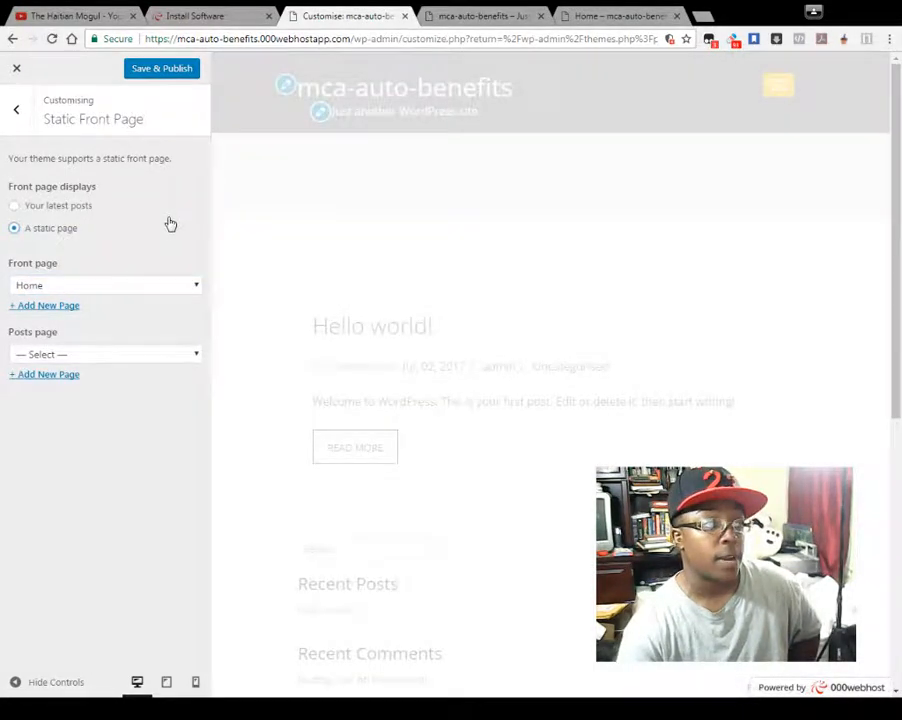
scroll(626, 362, "down", 3)
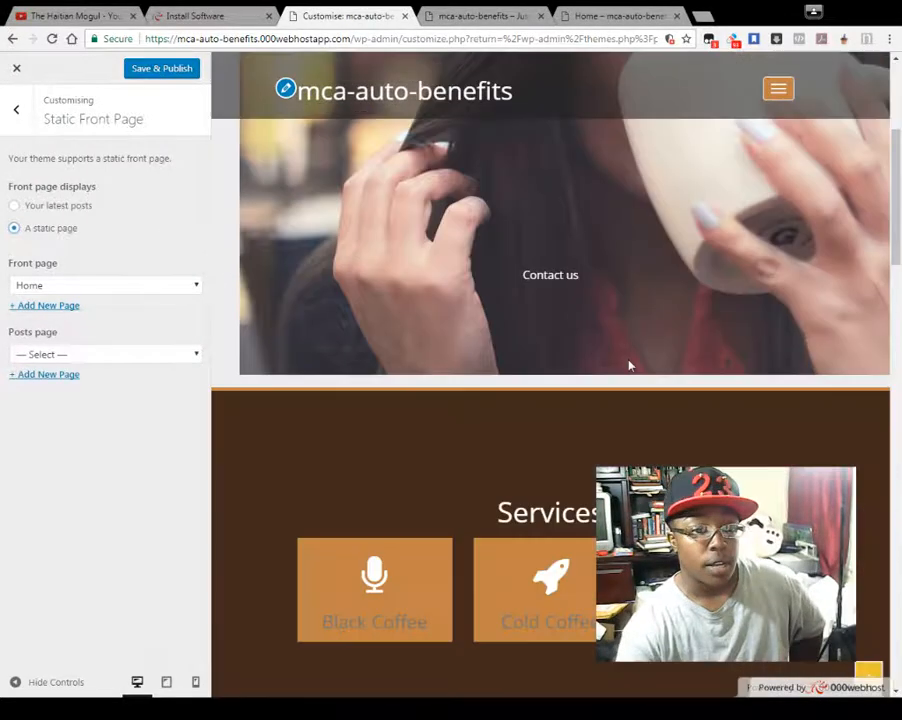
scroll(719, 401, "up", 3)
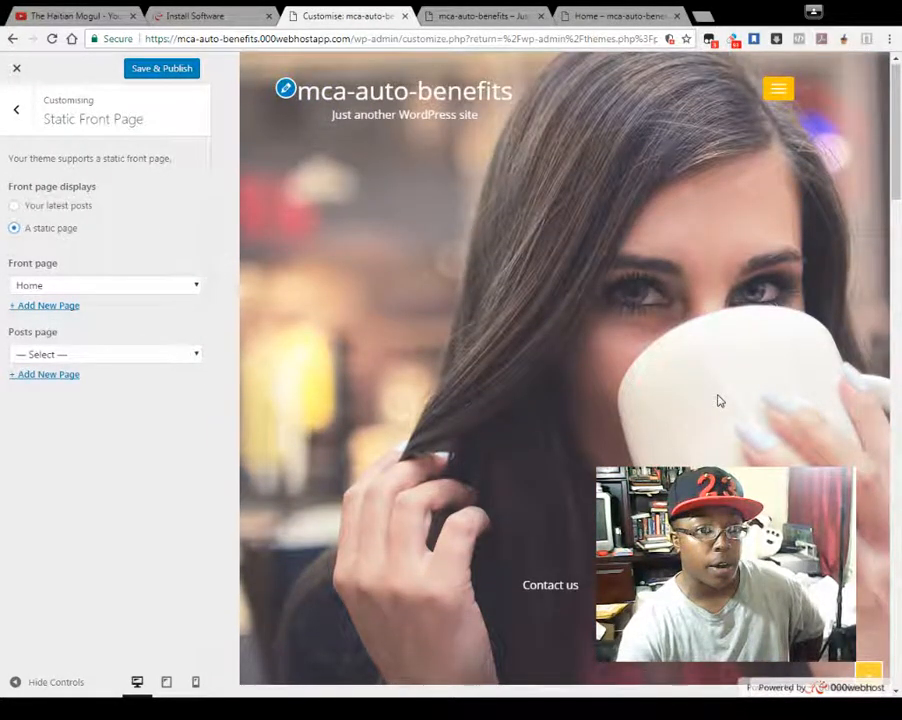
- Change the site title to "MCA Auto Benefits" in the customiser's General Setting section
left_click(286, 87)
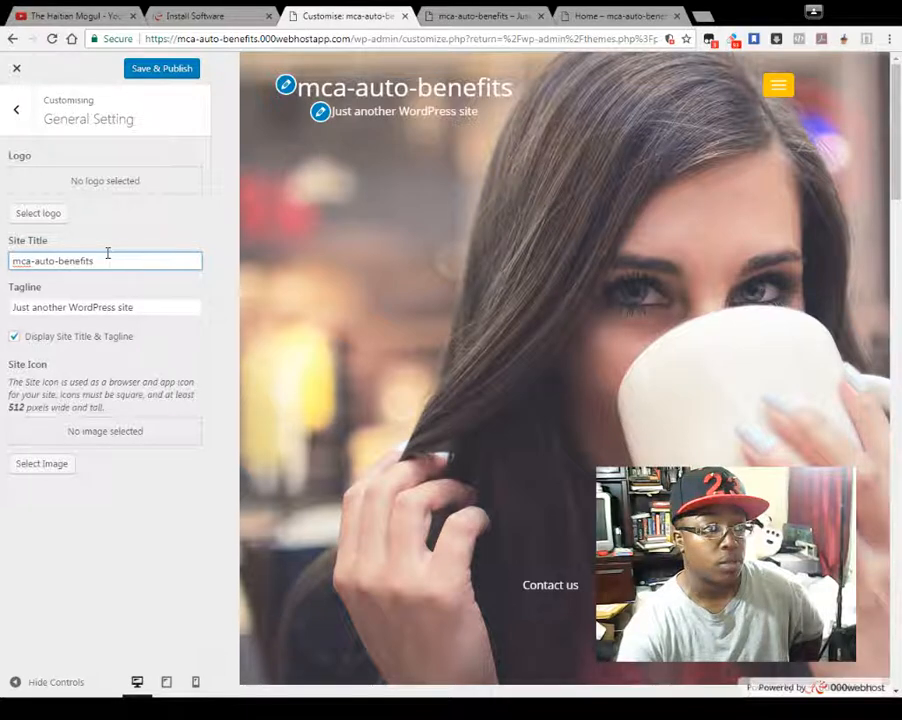
left_click_drag(107, 255, 4, 260)
type("MCA ")
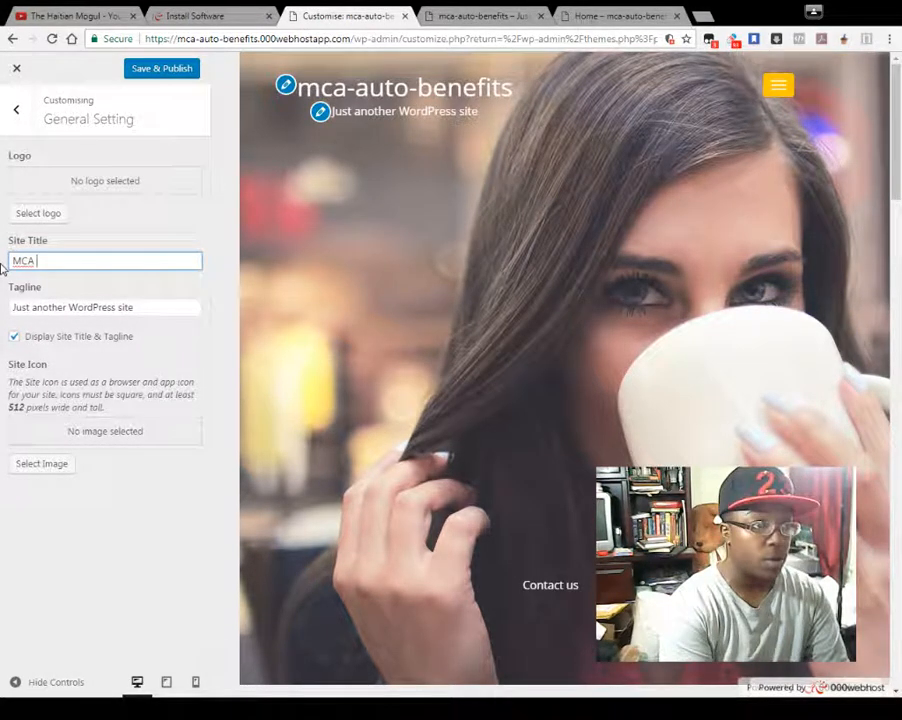
type("Auto")
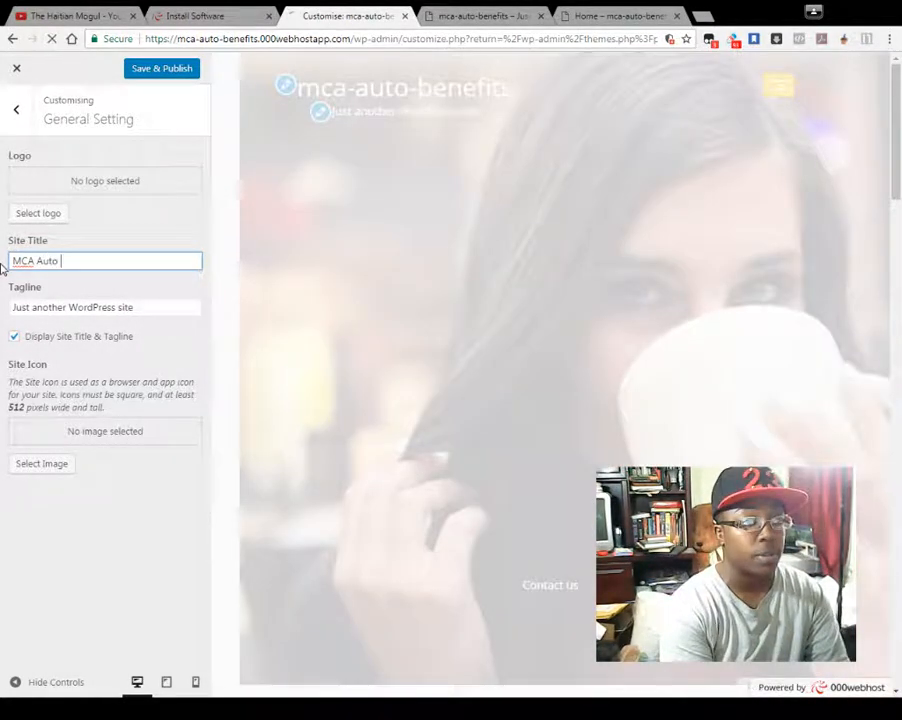
type(" Benefits")
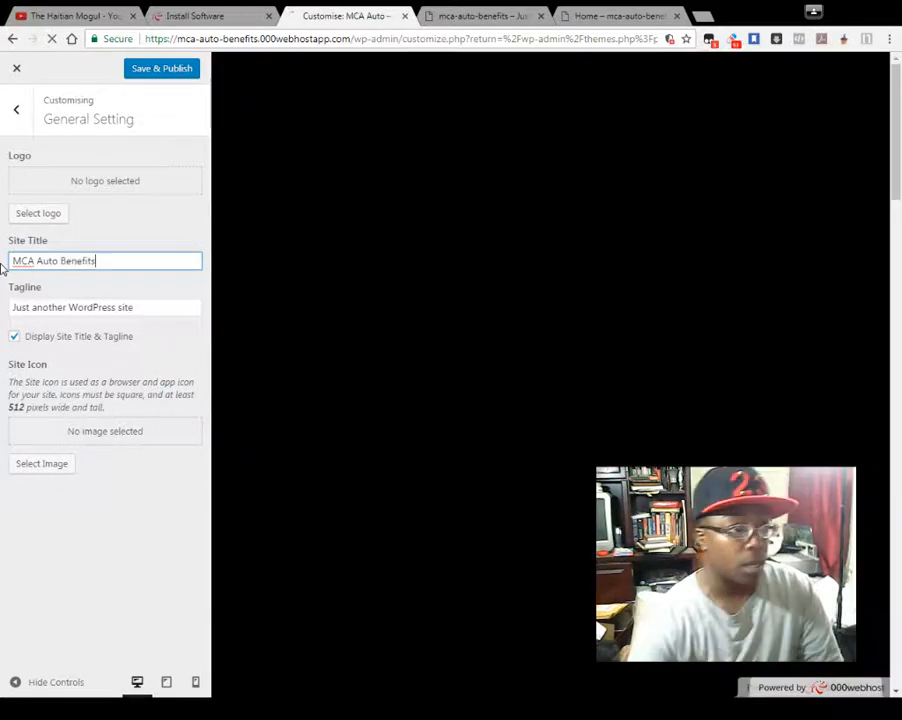
- Set the tagline to "Affordable Roadside Assistance", keep the site title and tagline displayed, and return to the customiser's section overview
key("Tab")
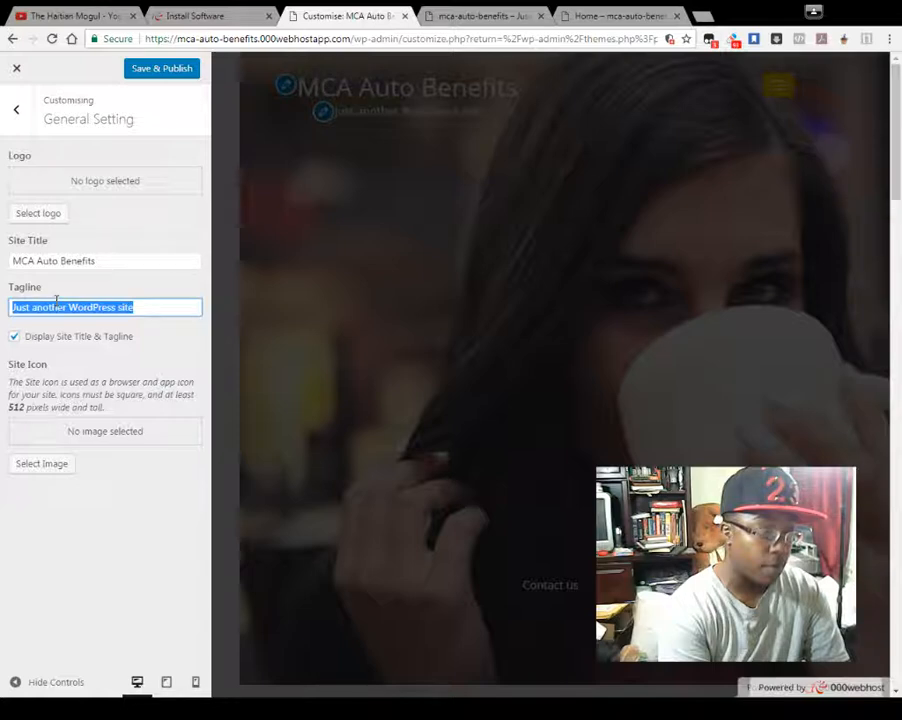
type("Affordable")
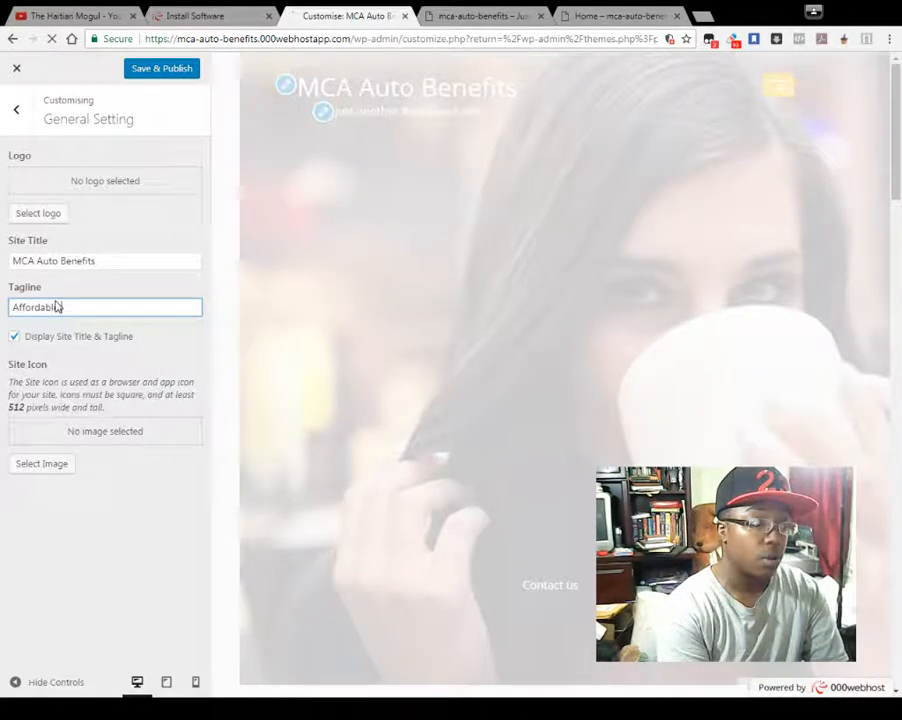
type(" Roadside AS")
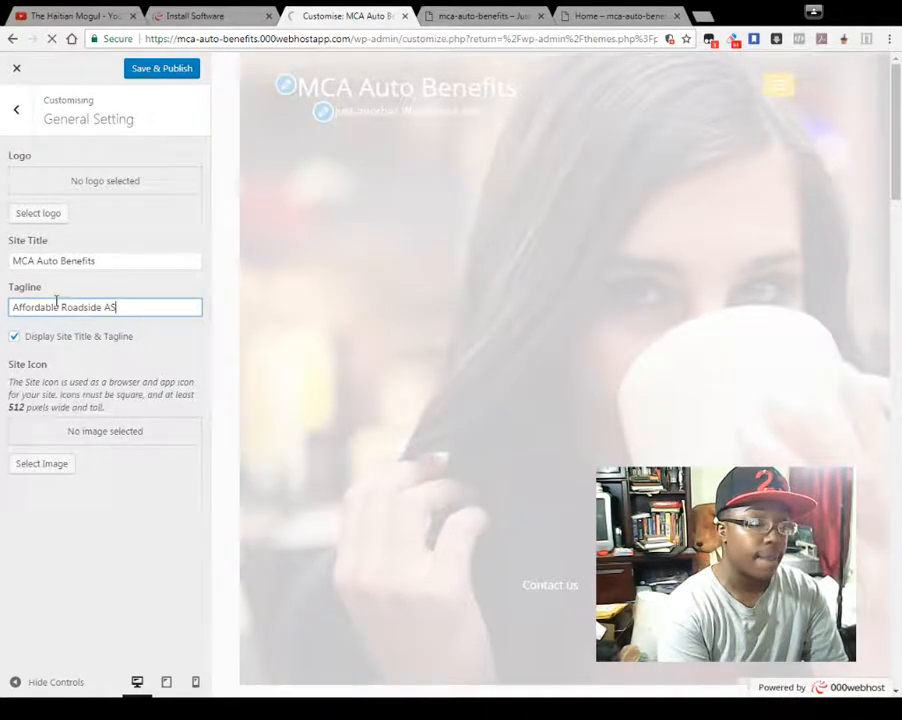
key("BackSpace")
type("s")
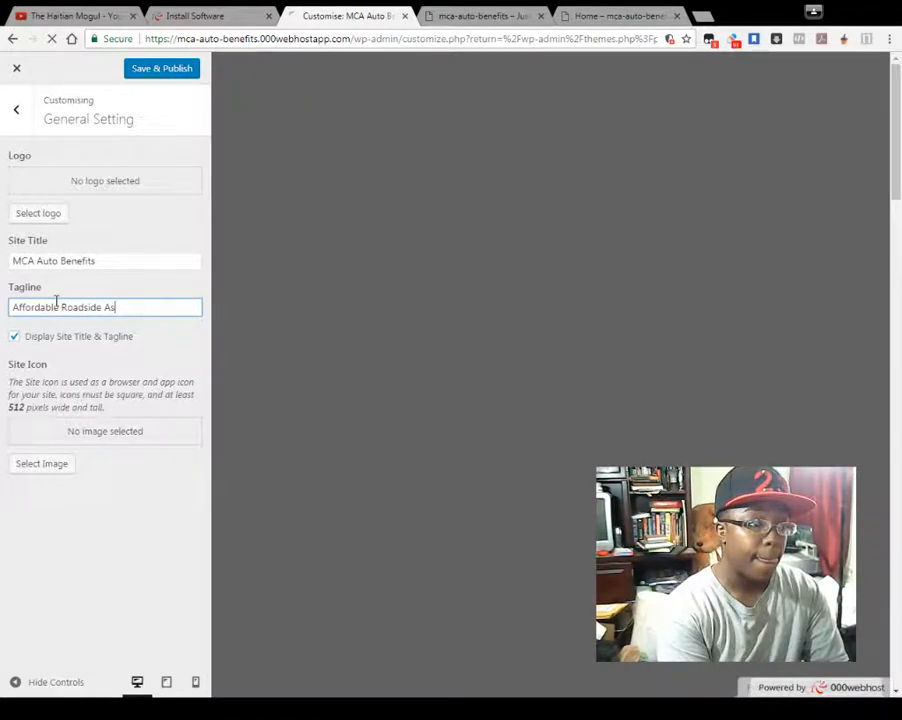
type("sistance")
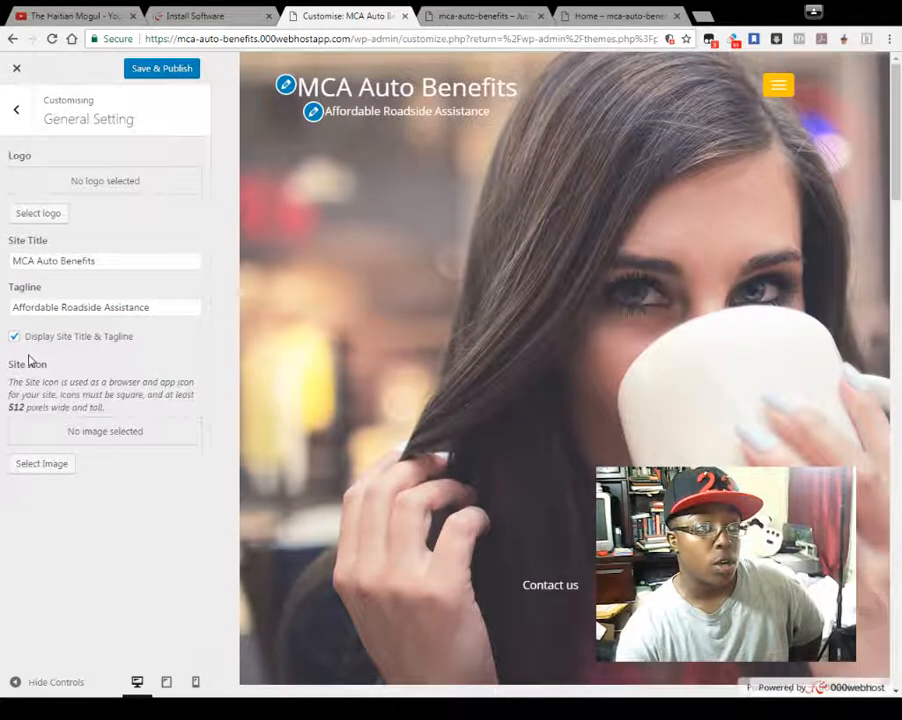
left_click(14, 338)
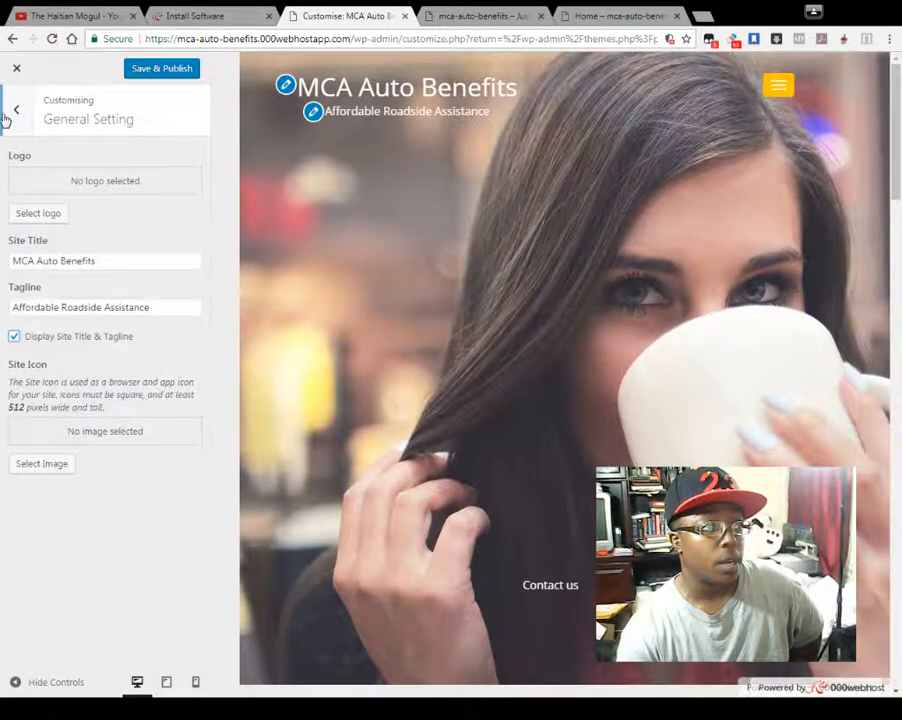
left_click(15, 110)
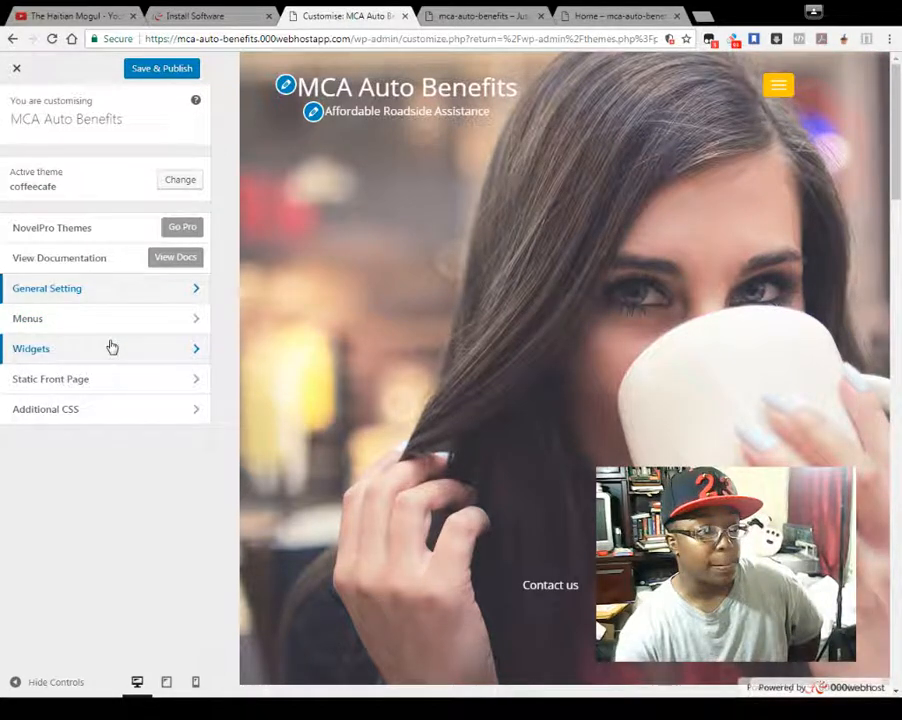
- Check the customiser preview down to the Services section and publish the site title, tagline and front page changes
left_click(100, 318)
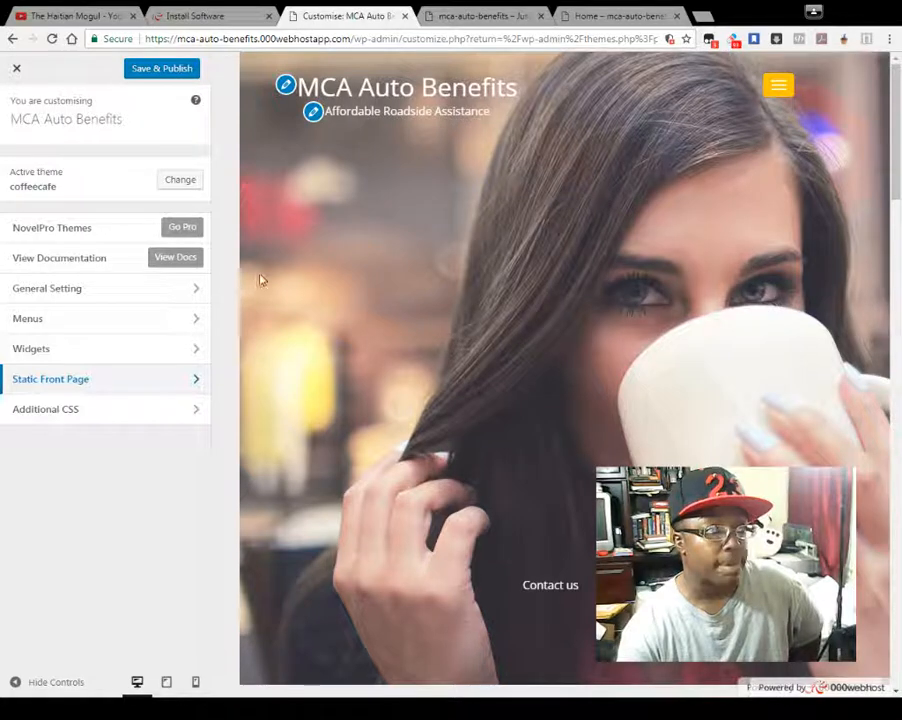
scroll(592, 266, "down", 5)
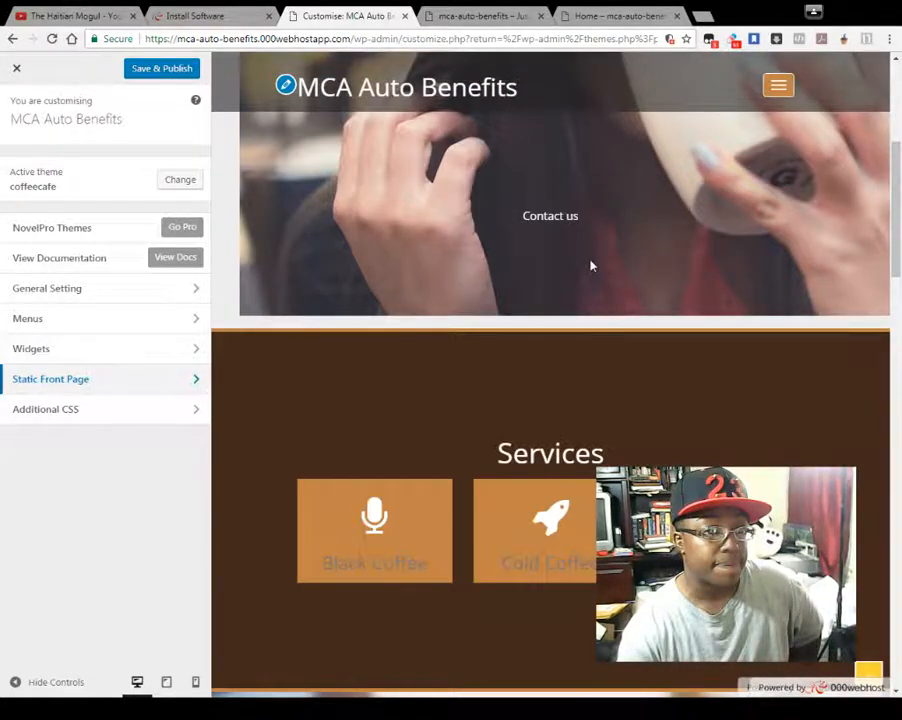
left_click_drag(897, 270, 900, 403)
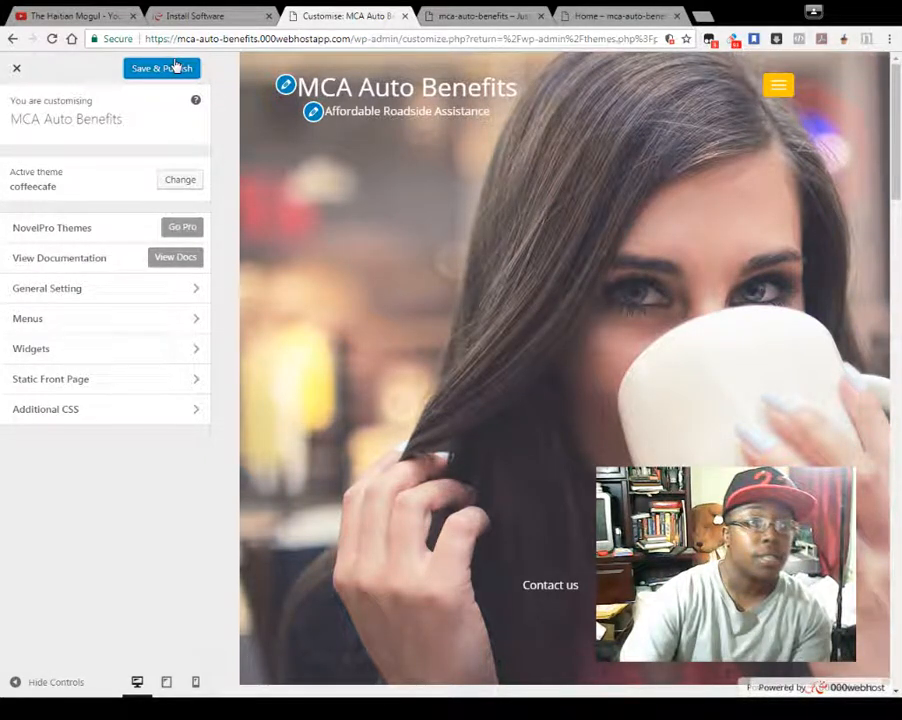
left_click(175, 67)
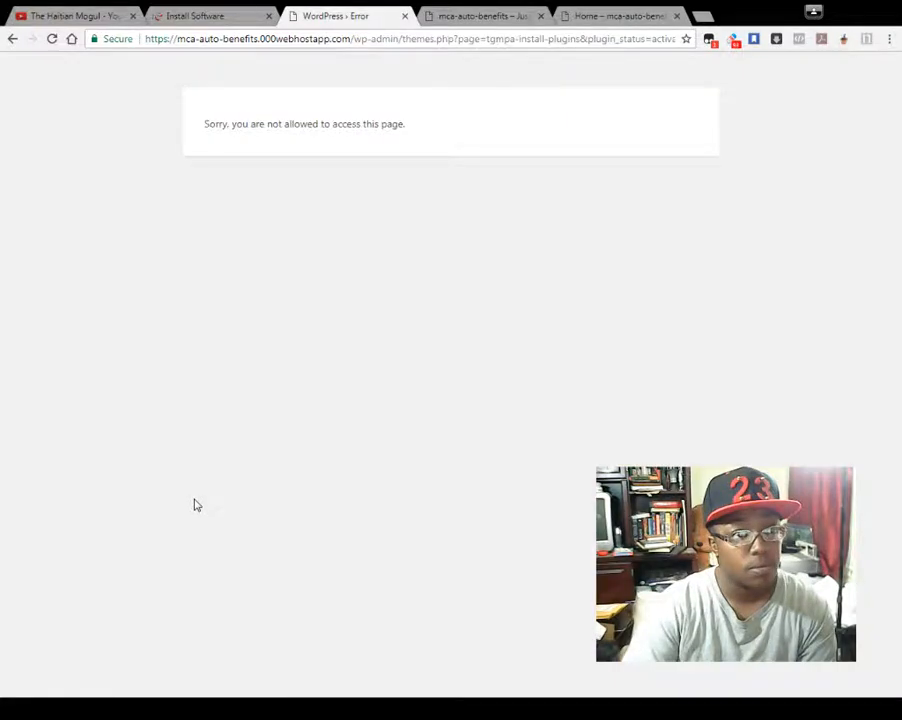
- Shorten the address of the themes.php page to mca-auto-benefits.000webhostapp.com/wp-admin/ and load the WordPress dashboard
left_click(389, 39)
double_click(389, 39)
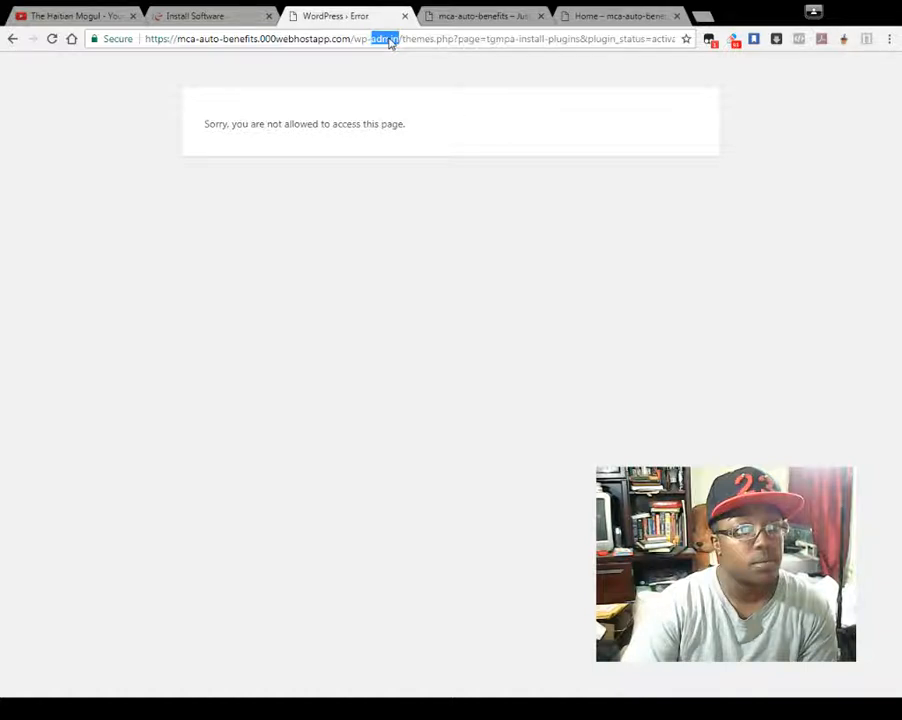
left_click(429, 41)
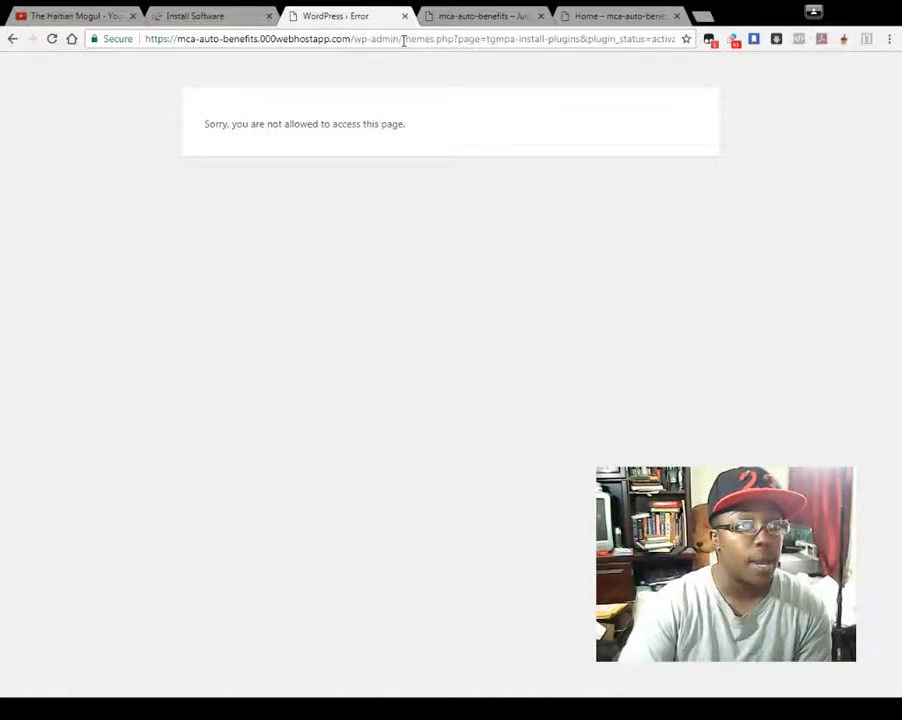
left_click_drag(404, 40, 483, 311)
key("BackSpace")
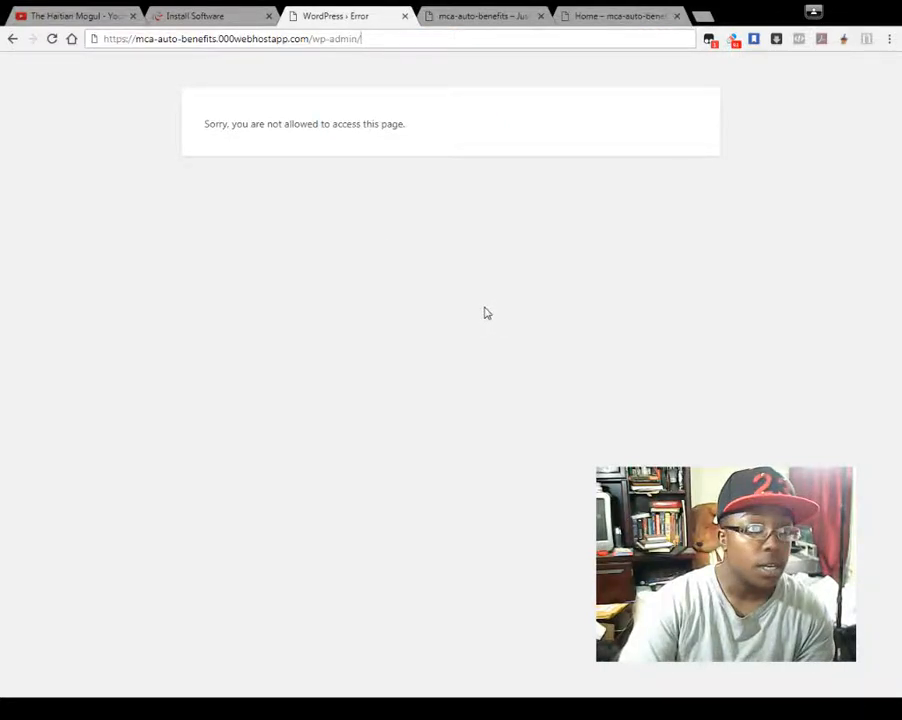
key("Return")
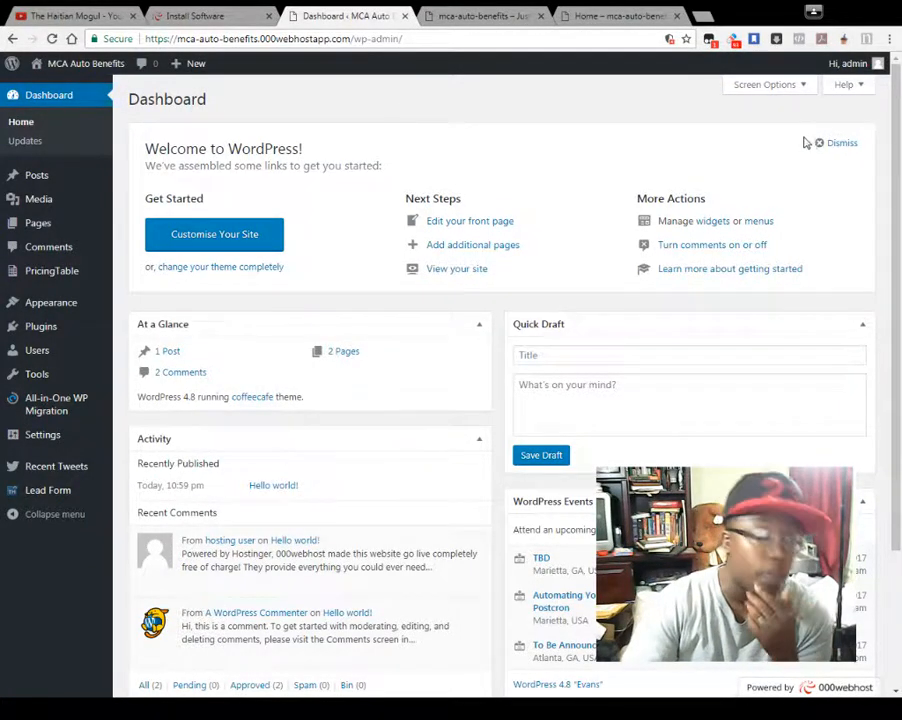
- Open the Contact Us lead form for editing from the Lead Form plugin's list of forms
scroll(480, 310, "down", 2)
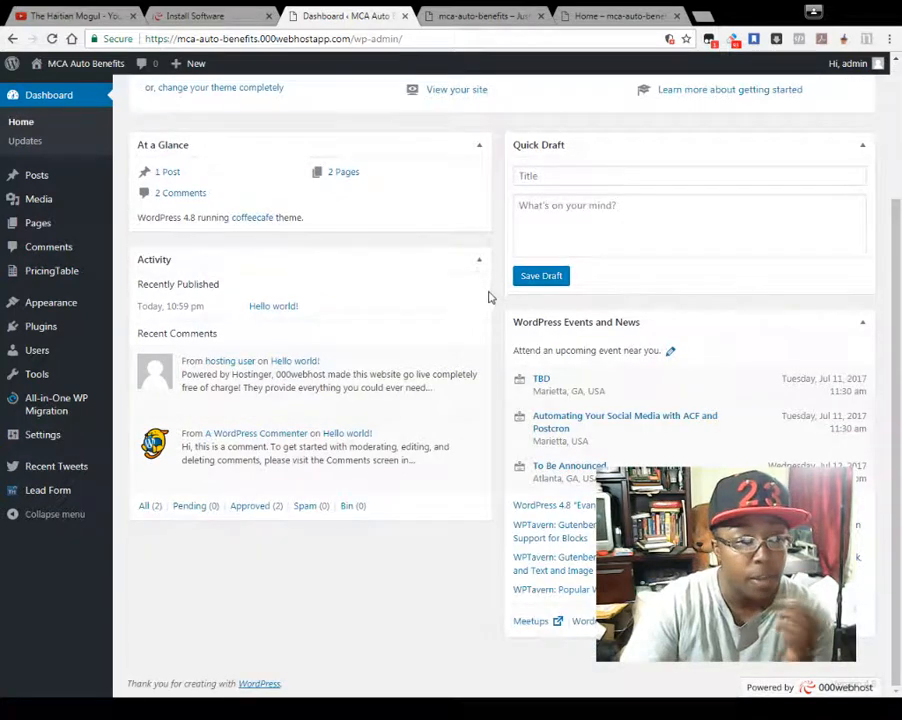
mouse_move(55, 495)
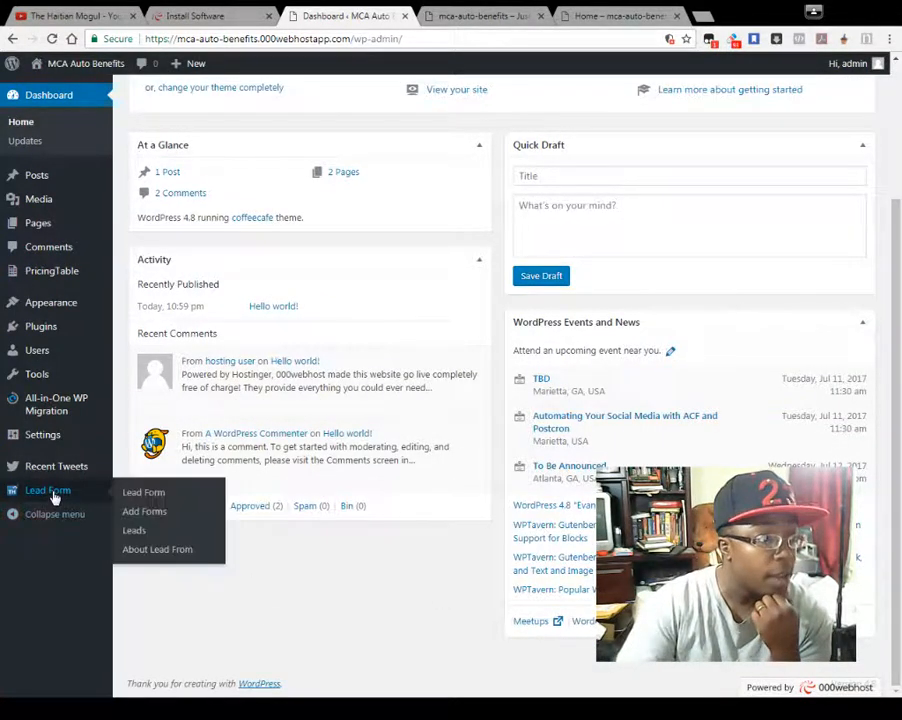
left_click(142, 511)
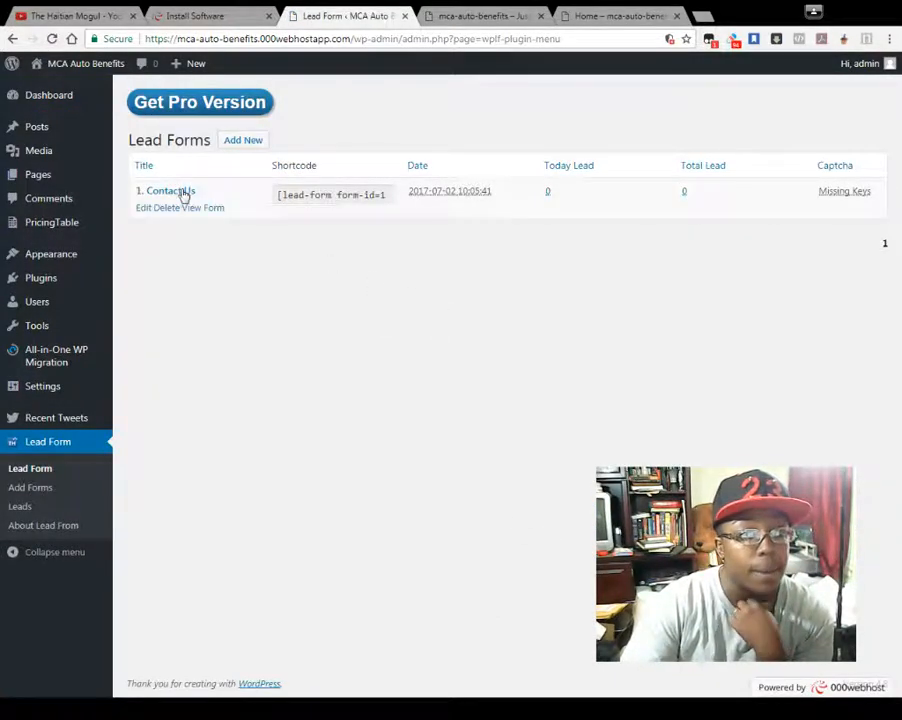
left_click(166, 192)
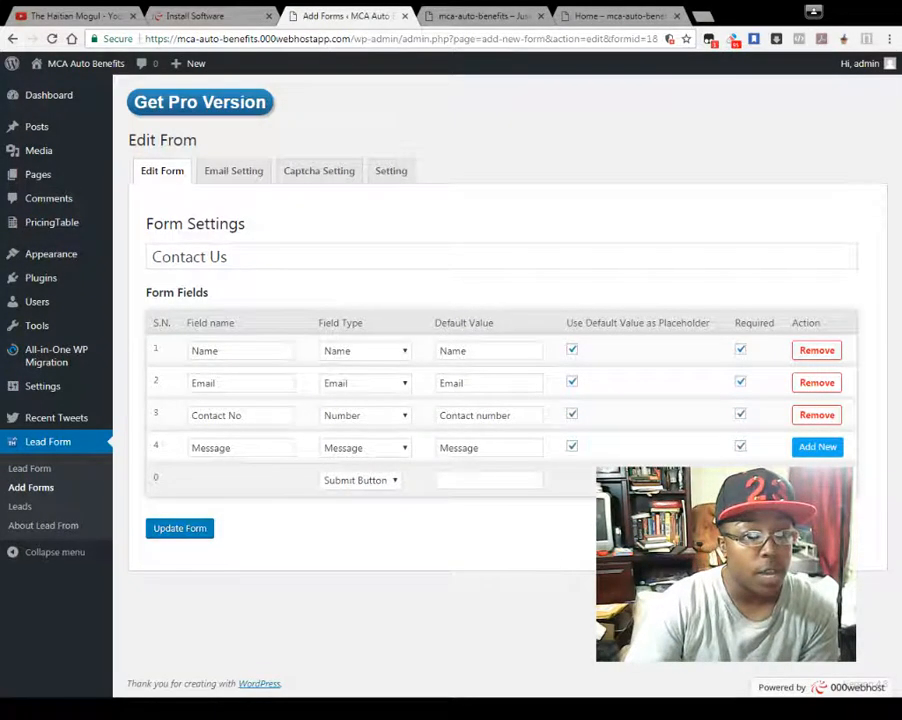
- Examine the Contact Us form's email settings, captcha keys, lead receiving method and form size
left_click(228, 178)
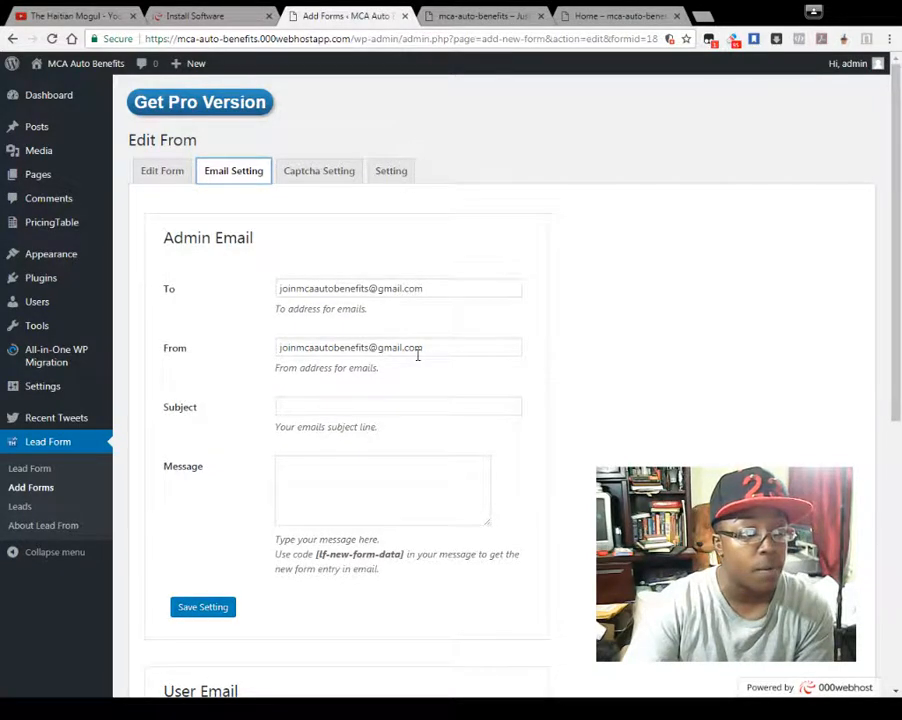
scroll(364, 500, "down", 5)
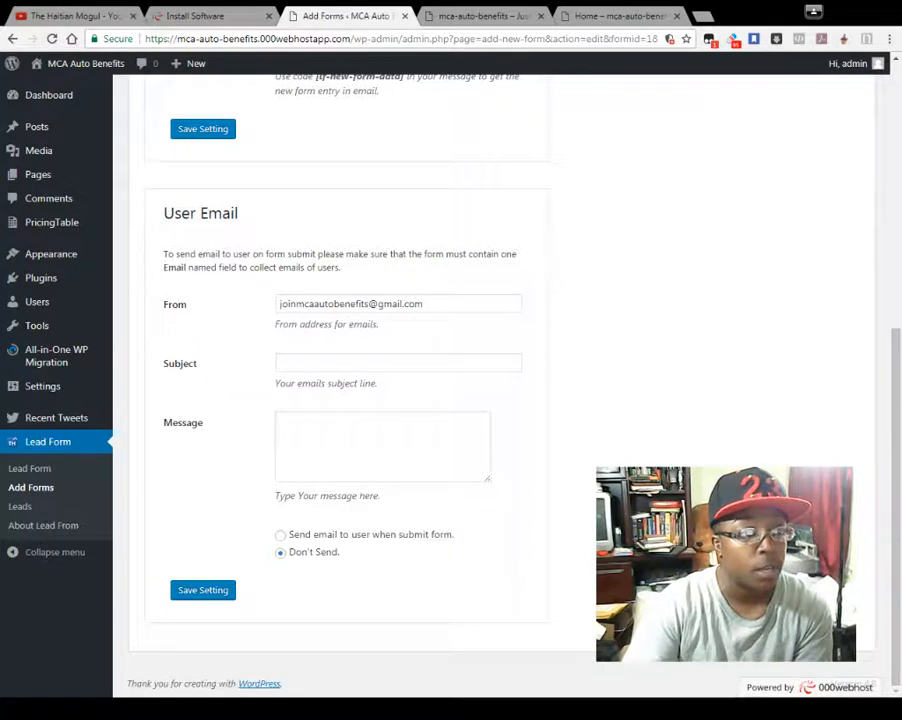
scroll(368, 234, "up", 5)
left_click(336, 178)
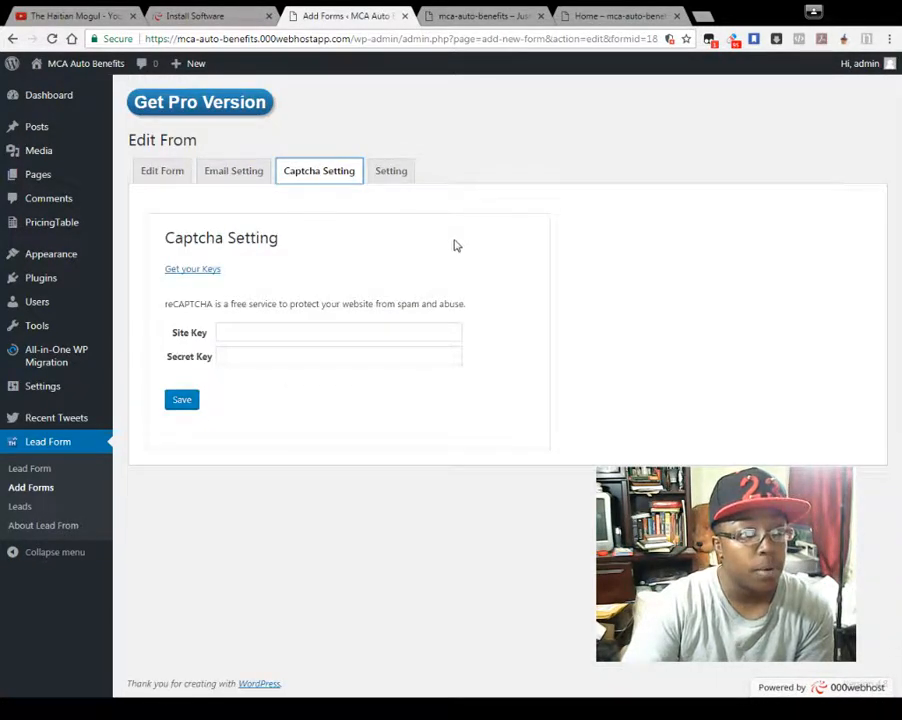
left_click(402, 176)
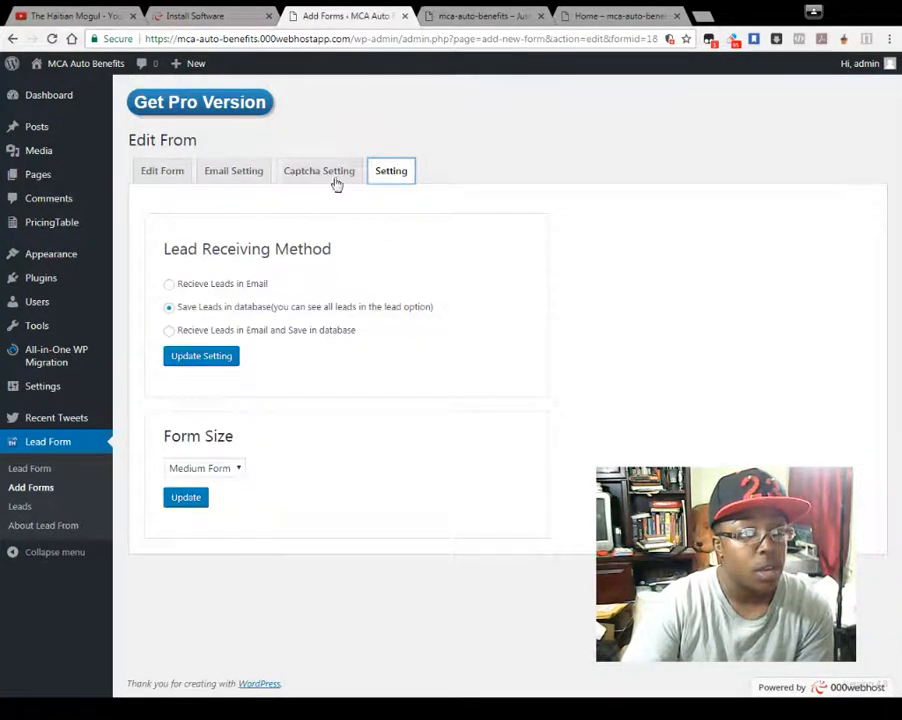
left_click(312, 172)
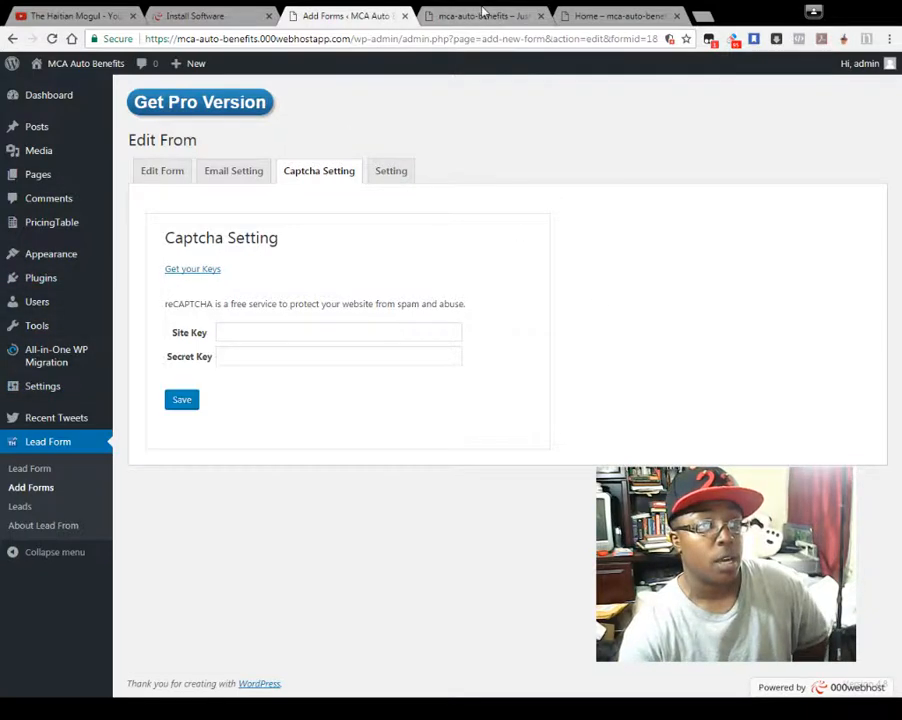
- Look at the contact form on the live Home page and return to the lead form's captcha settings
left_click(480, 16)
left_click(604, 16)
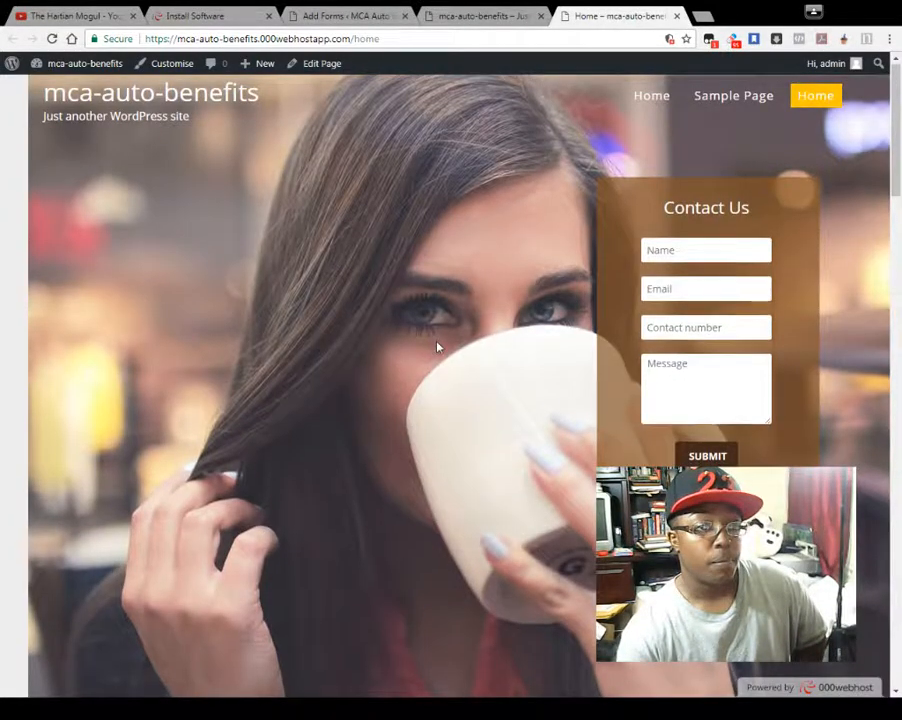
mouse_move(897, 165)
left_mouse_down()
mouse_move(899, 655)
mouse_move(899, 165)
left_mouse_up()
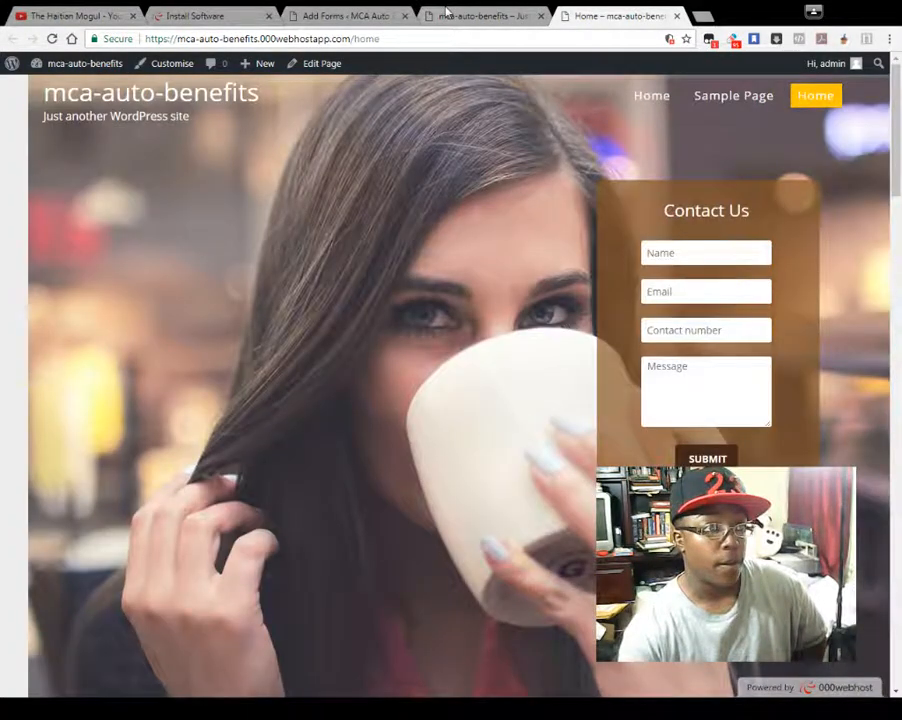
left_click(441, 15)
left_click(345, 15)
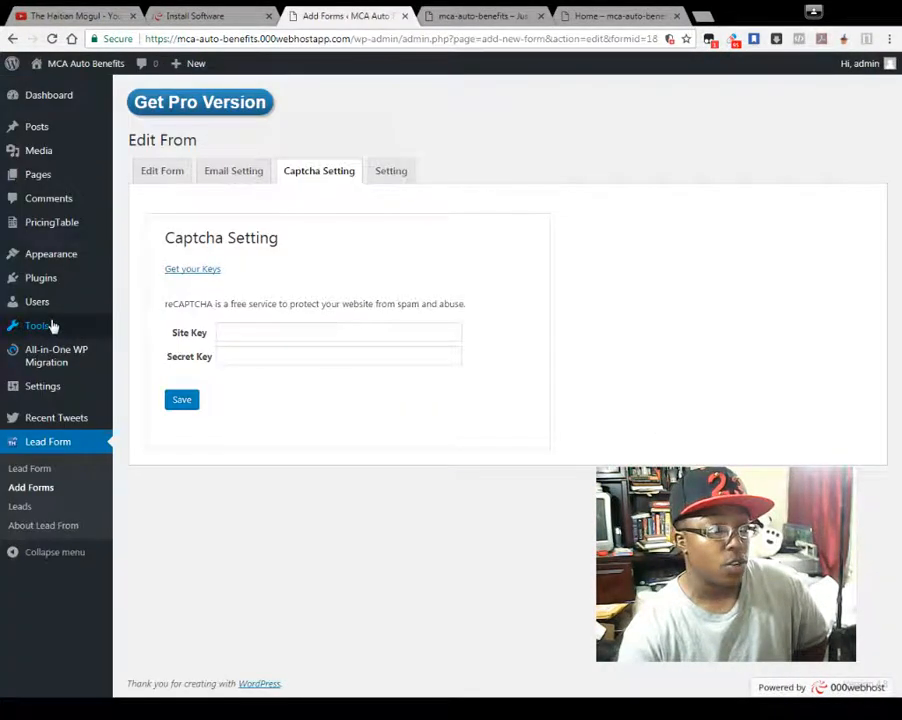
- Open the Get Started with NovelLite page and play its homepage configuration video in theater mode
mouse_move(53, 326)
mouse_move(77, 255)
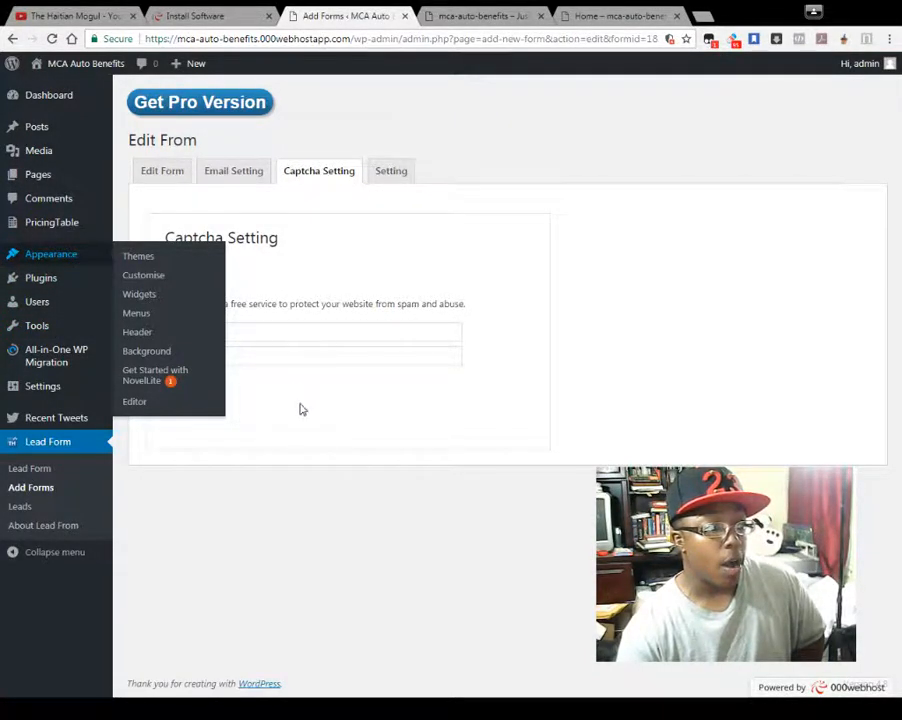
left_click(157, 376)
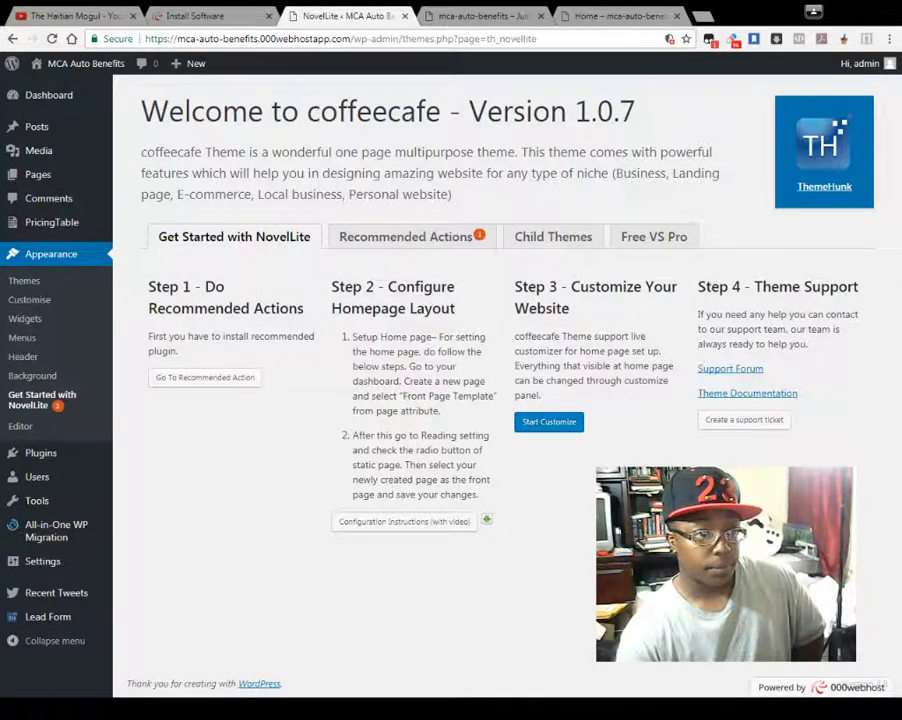
left_click(418, 527)
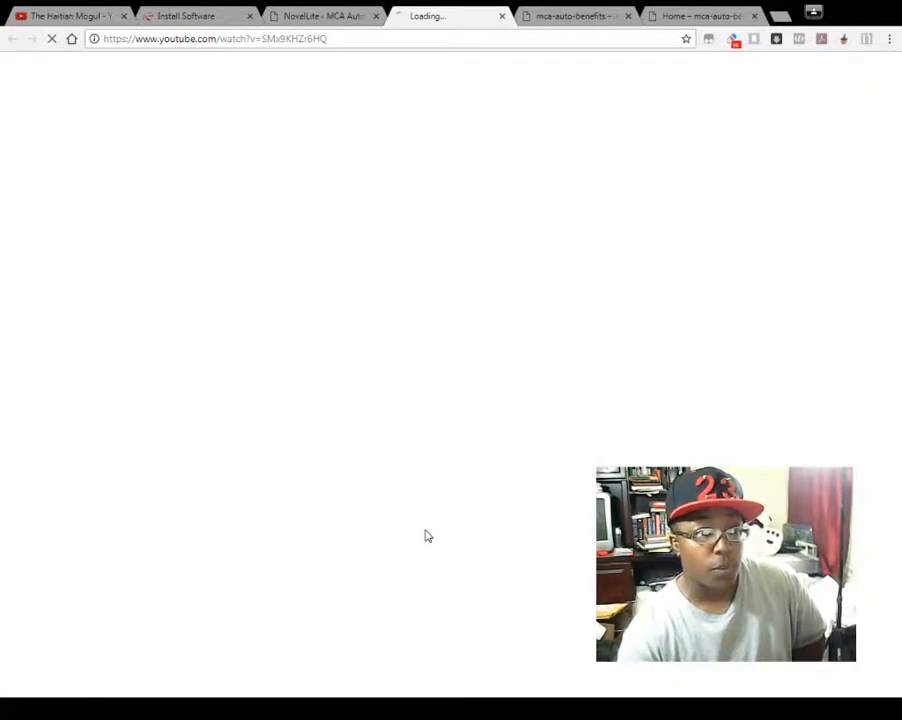
left_click(316, 15)
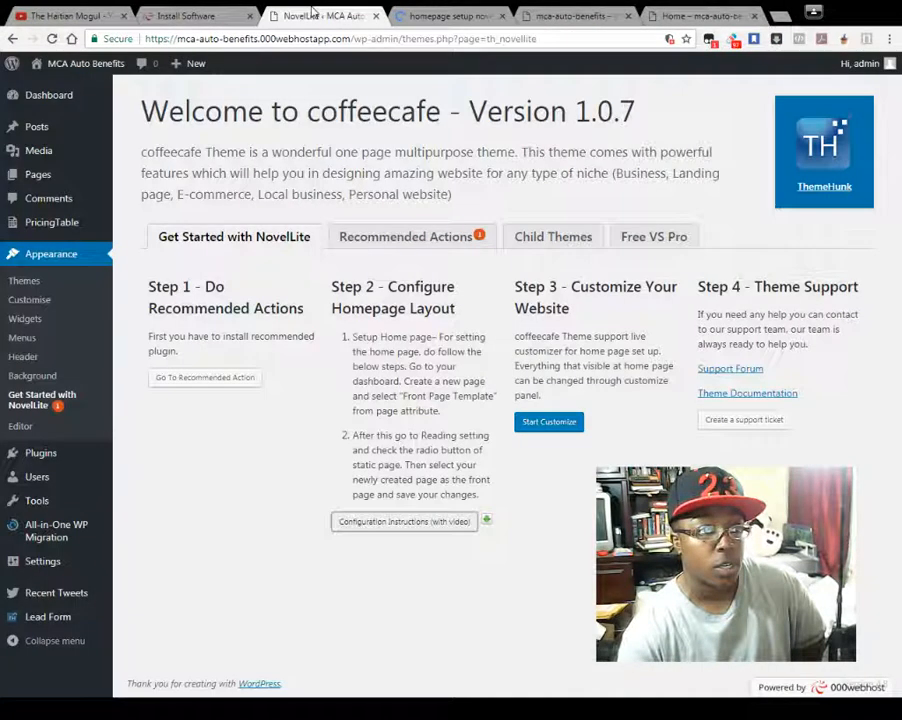
left_click(487, 594)
left_click(448, 16)
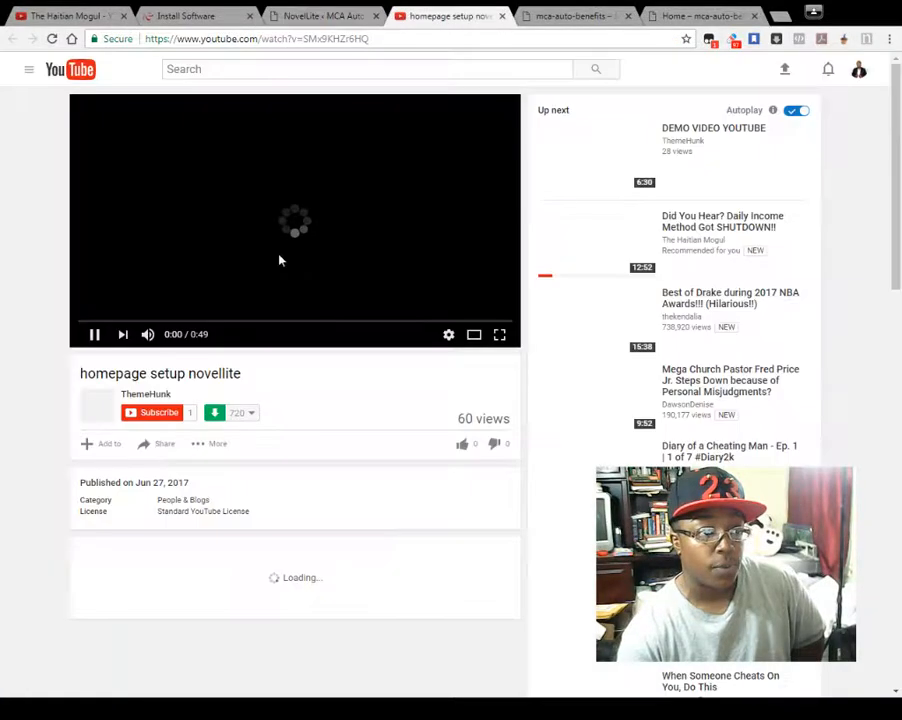
left_click(478, 341)
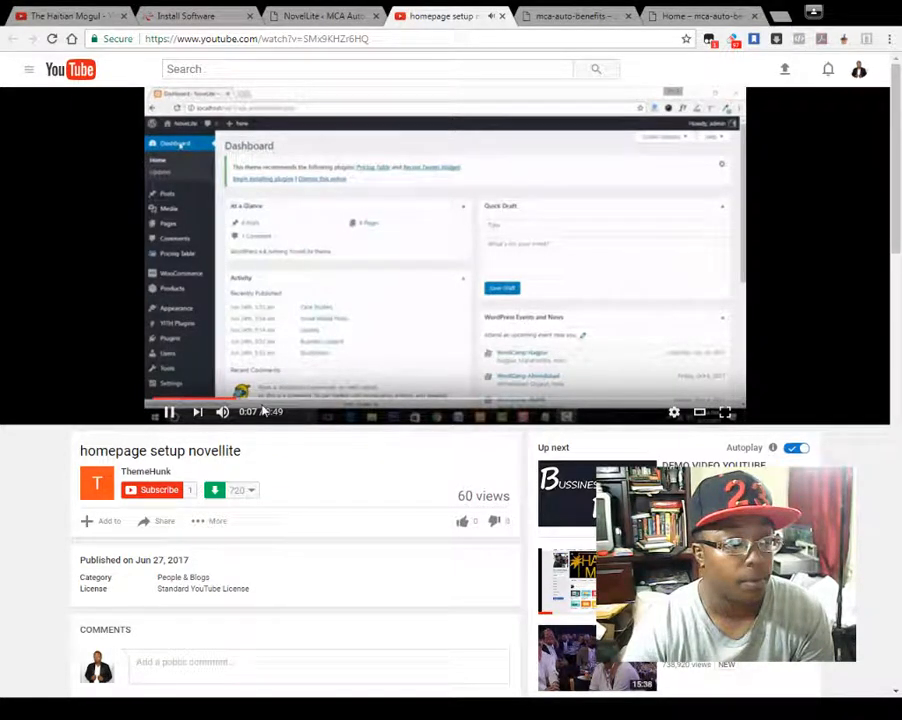
- Review the theme's recommended actions and the end of the homepage setup video, and return to the Get Started with NovelLite instructions
left_click(322, 16)
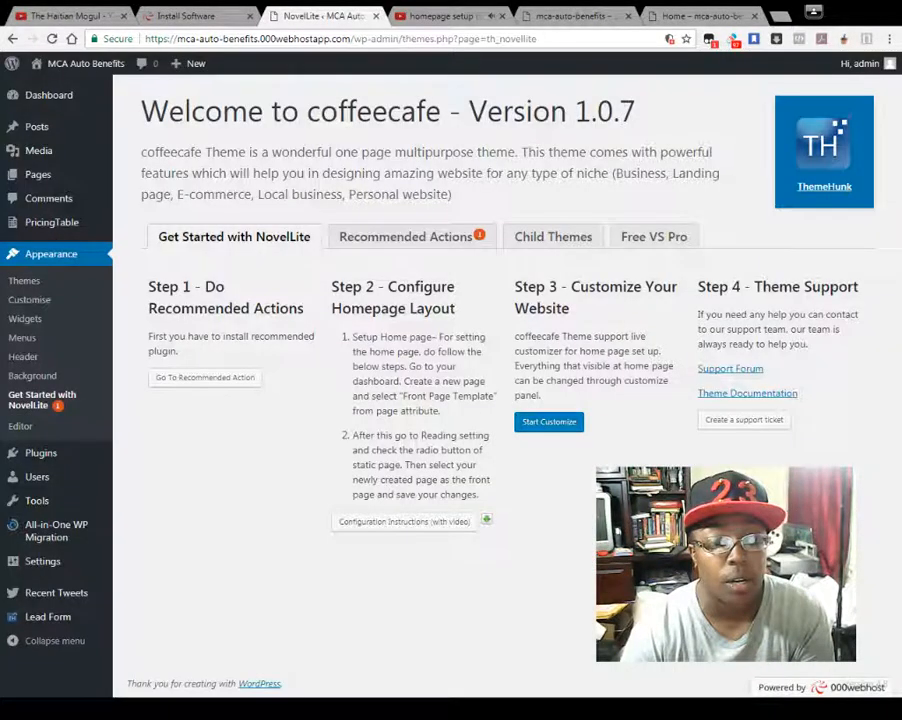
left_click(405, 236)
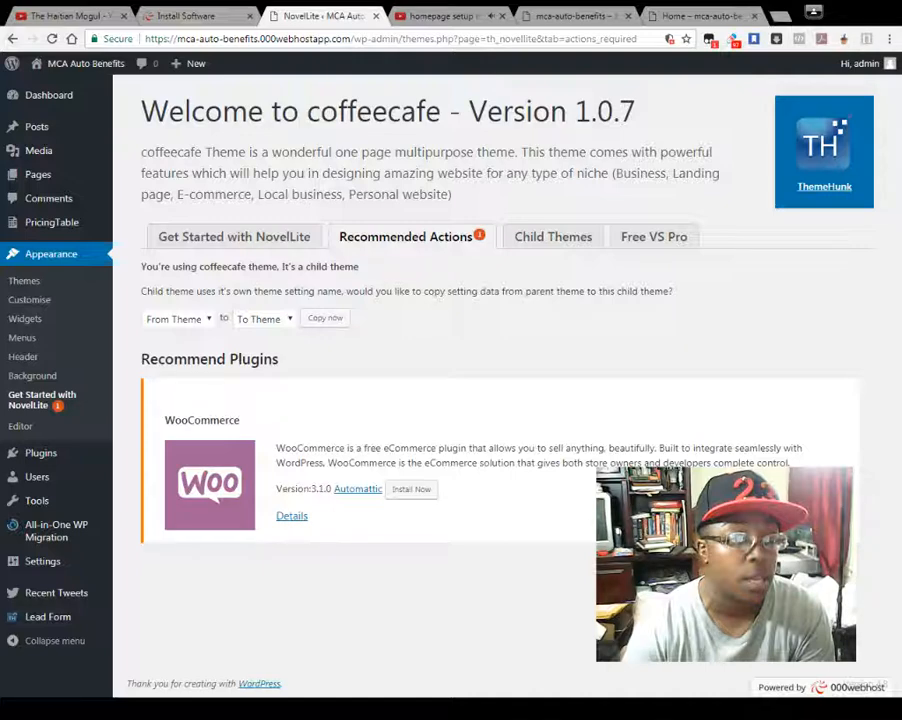
key("ctrl+Tab")
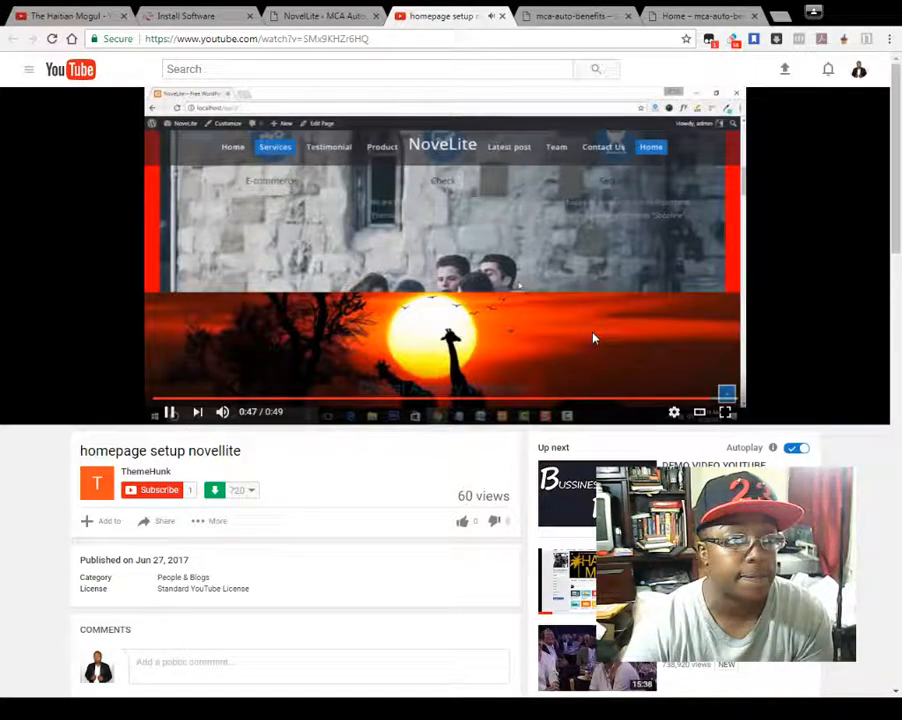
left_click(169, 411)
scroll(67, 388, "down", 1)
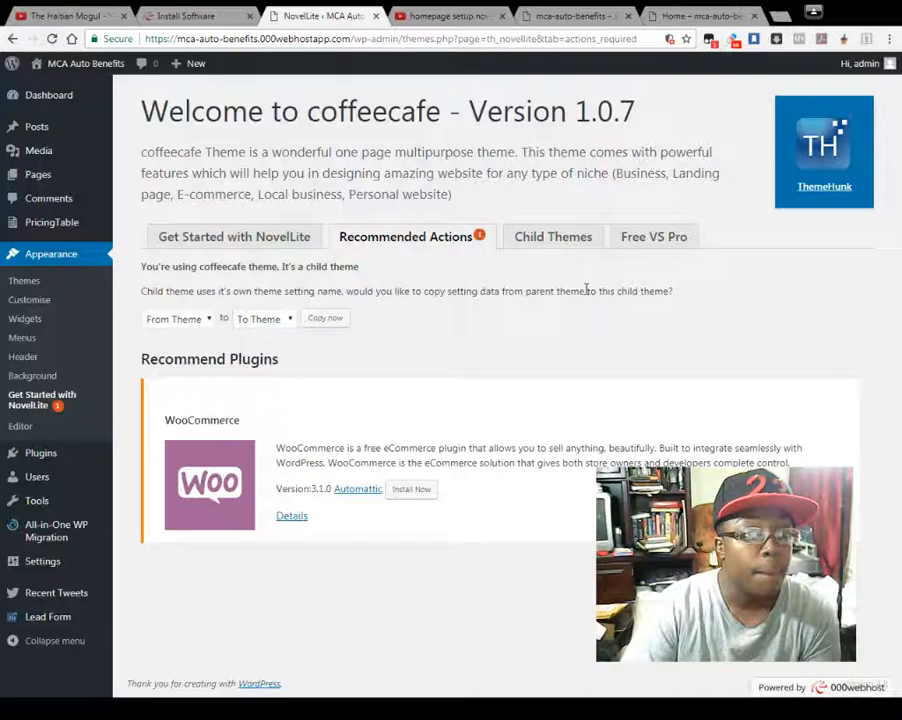
left_click(204, 237)
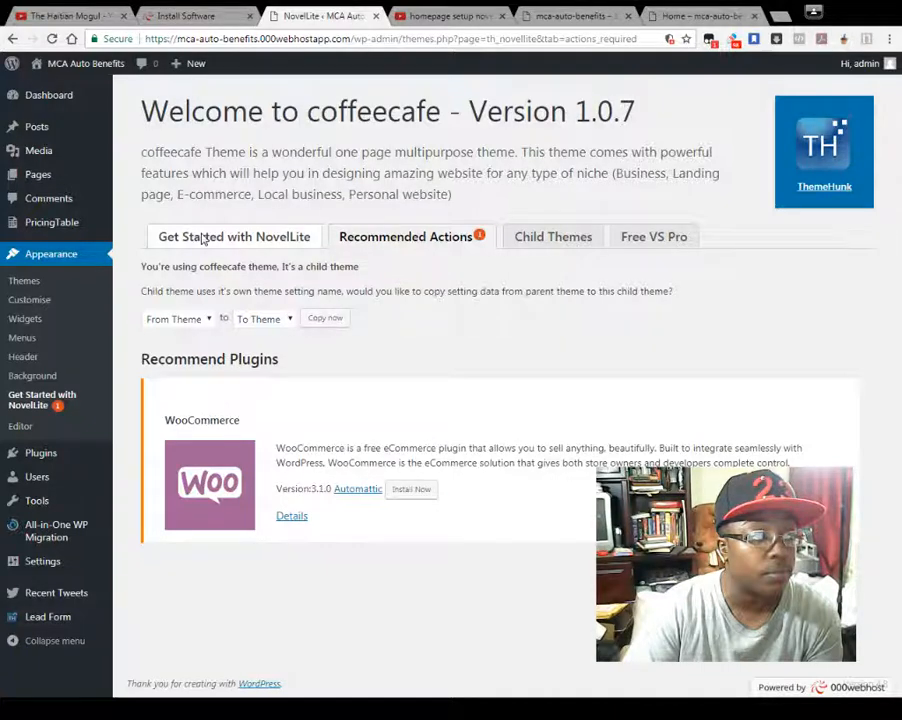